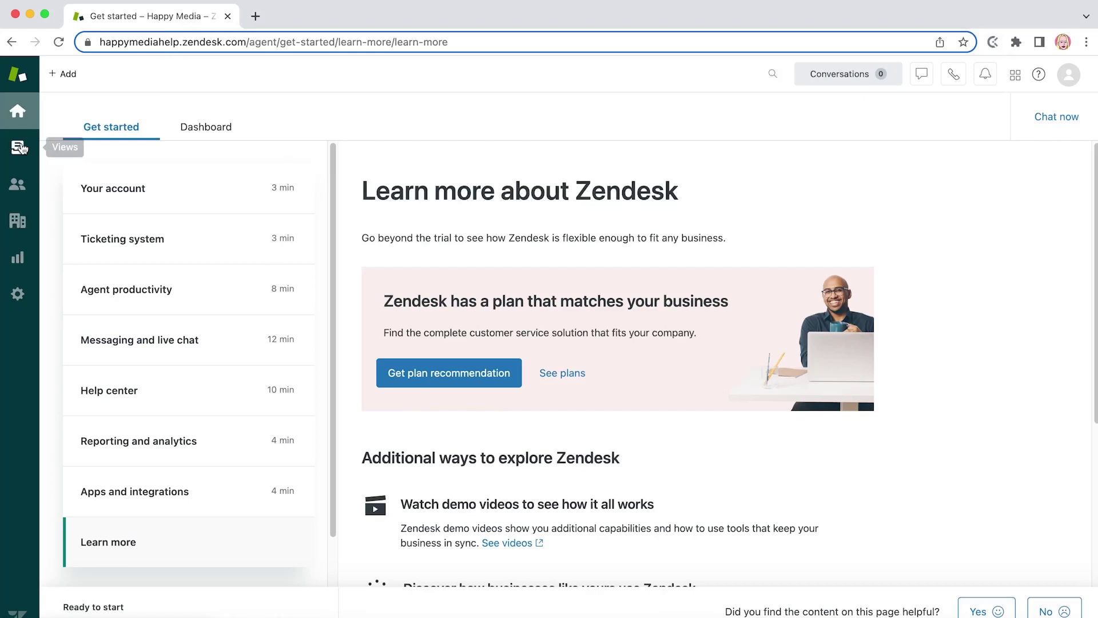
Browse the ticket views, customers and organizations lists, then bring up the Clockify tracker popup
click(20, 148)
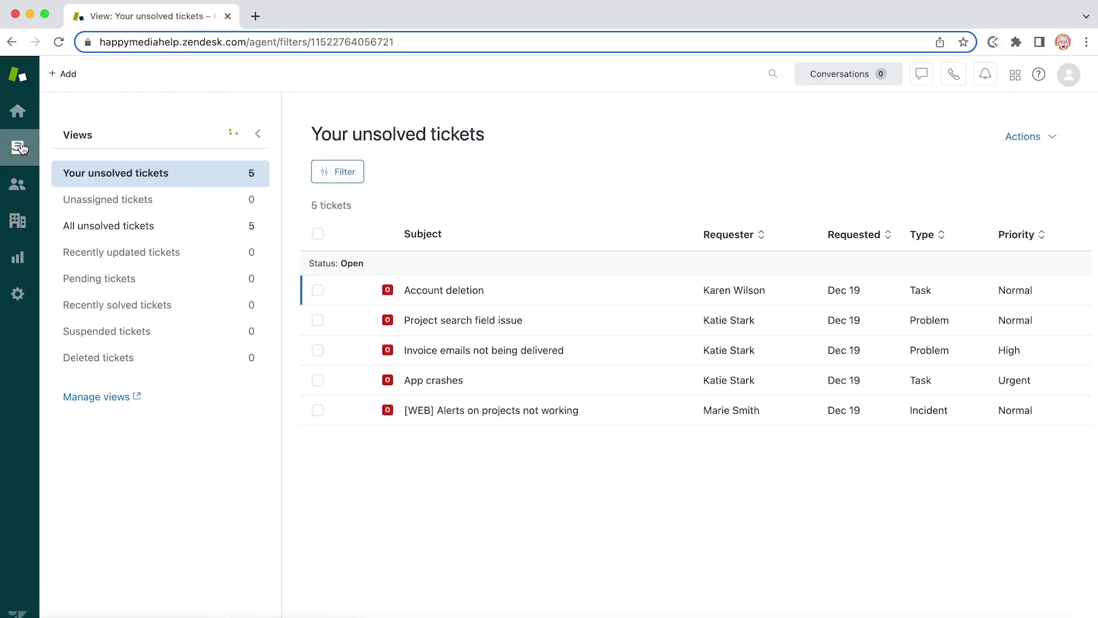
click(18, 184)
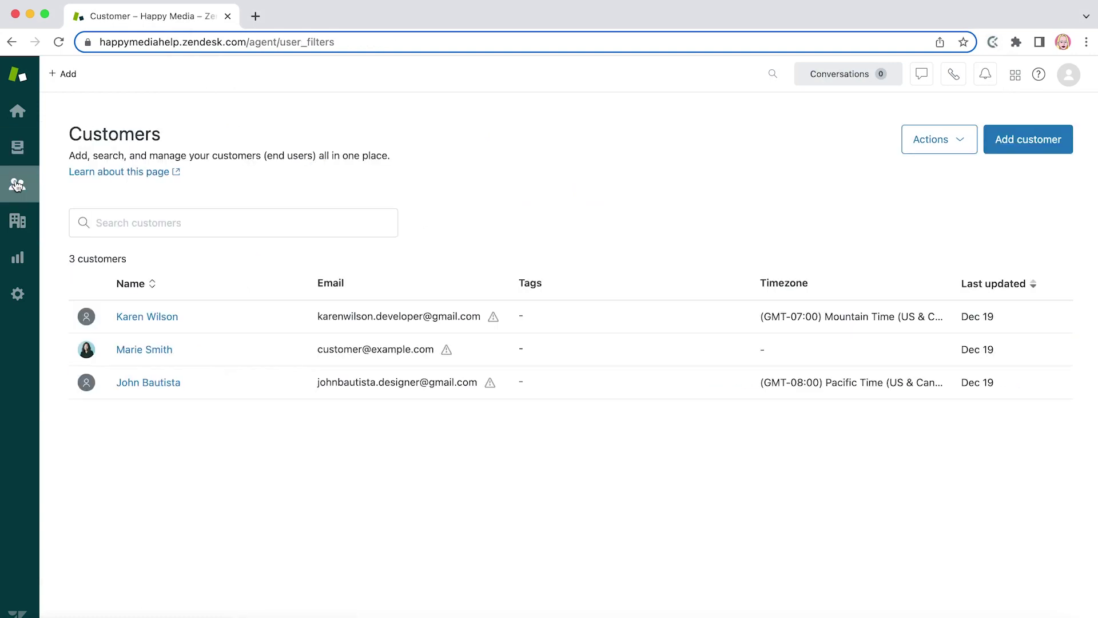
click(18, 223)
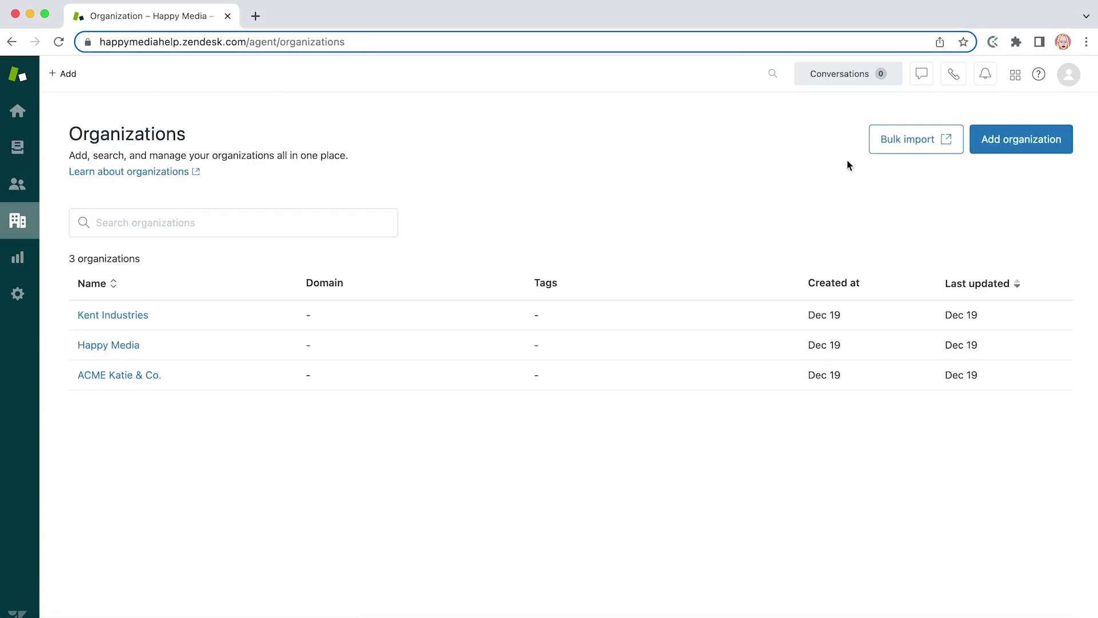
click(993, 43)
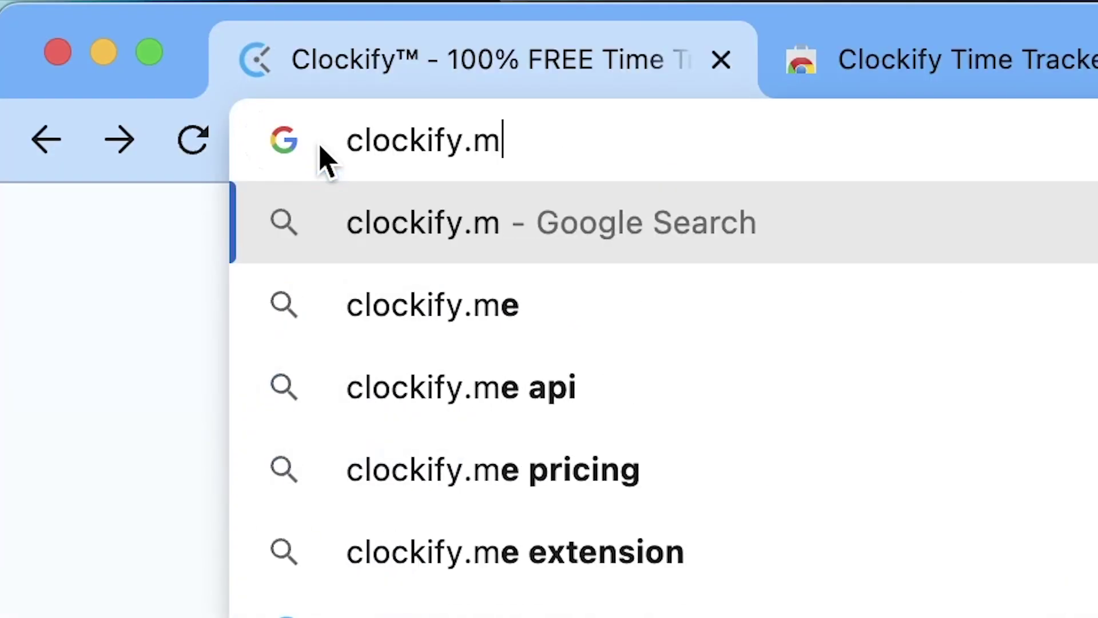
text(e)
Load clockify.me, start free signup, and add the Clockify Time Tracker extension from the Web Store
key(Return)
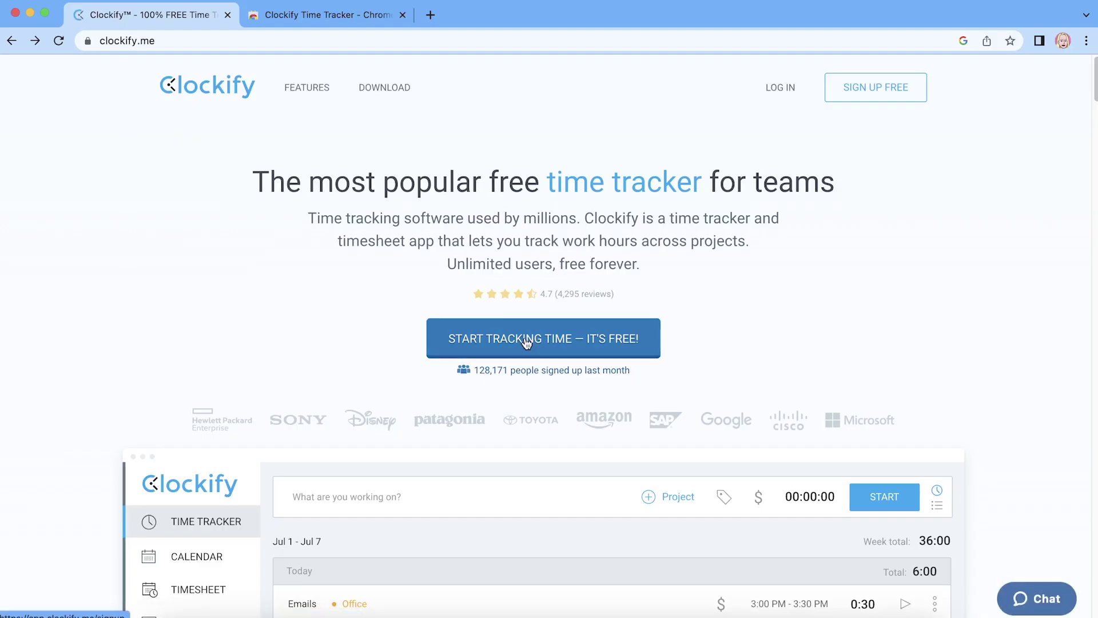
click(527, 342)
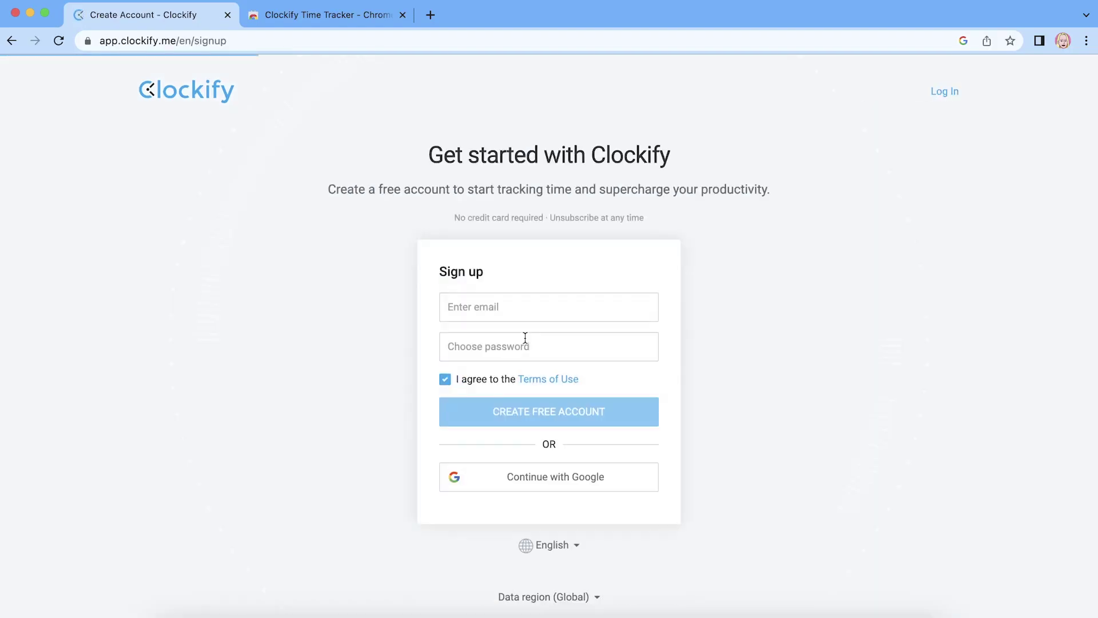
click(331, 15)
click(862, 191)
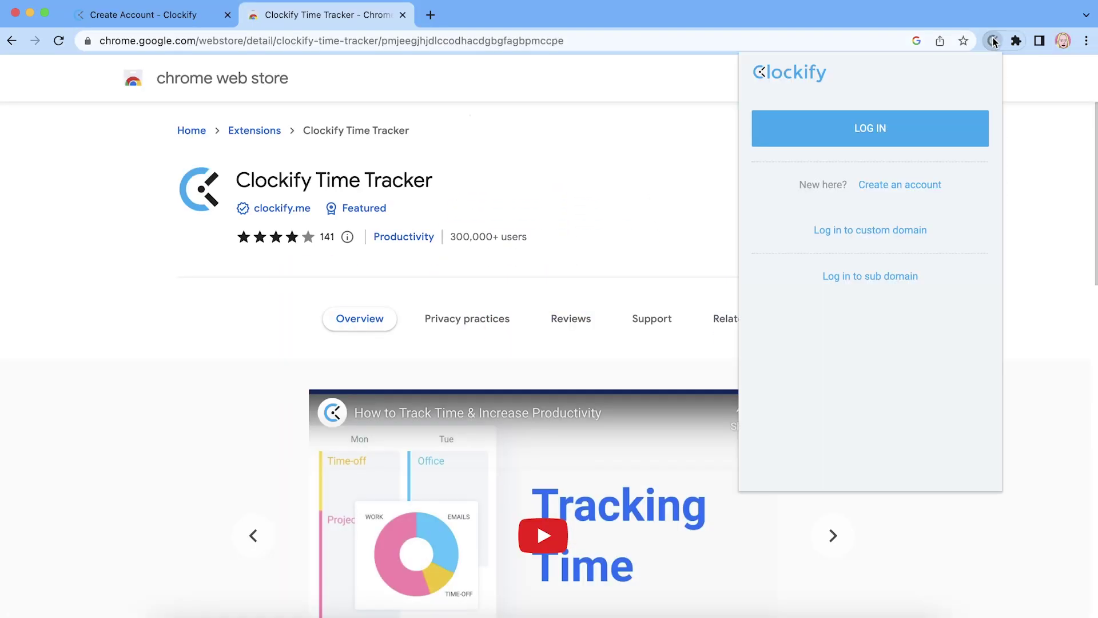
Close and reopen the Clockify extension popup to check its signed-in entries list
click(927, 137)
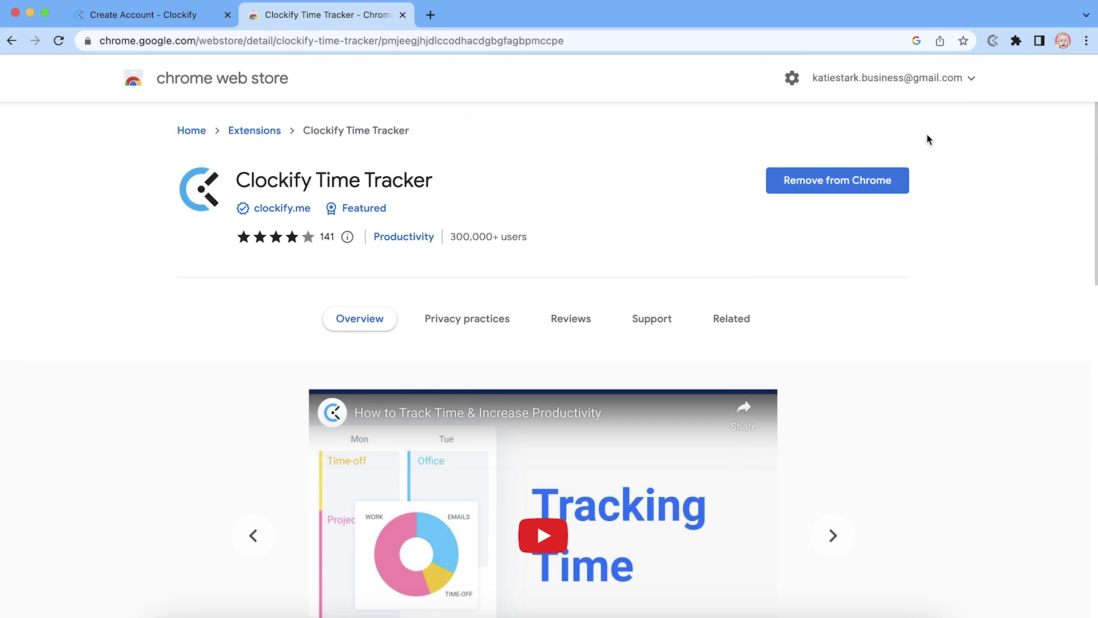
click(993, 41)
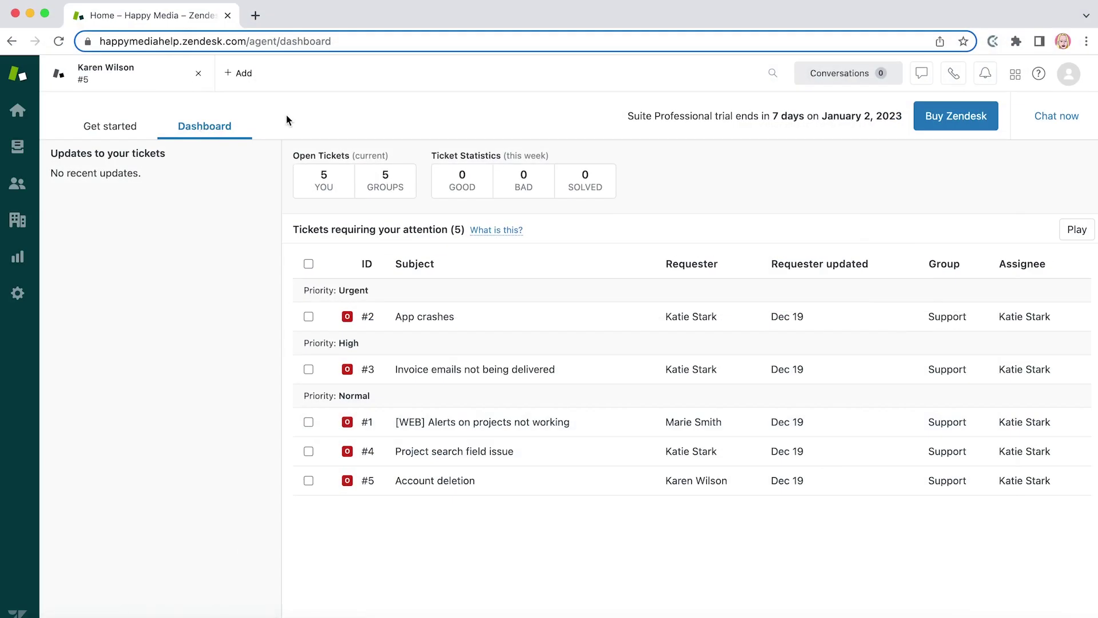
Open the Account deletion ticket from the unsolved view and start a Clockify timer for it
click(18, 145)
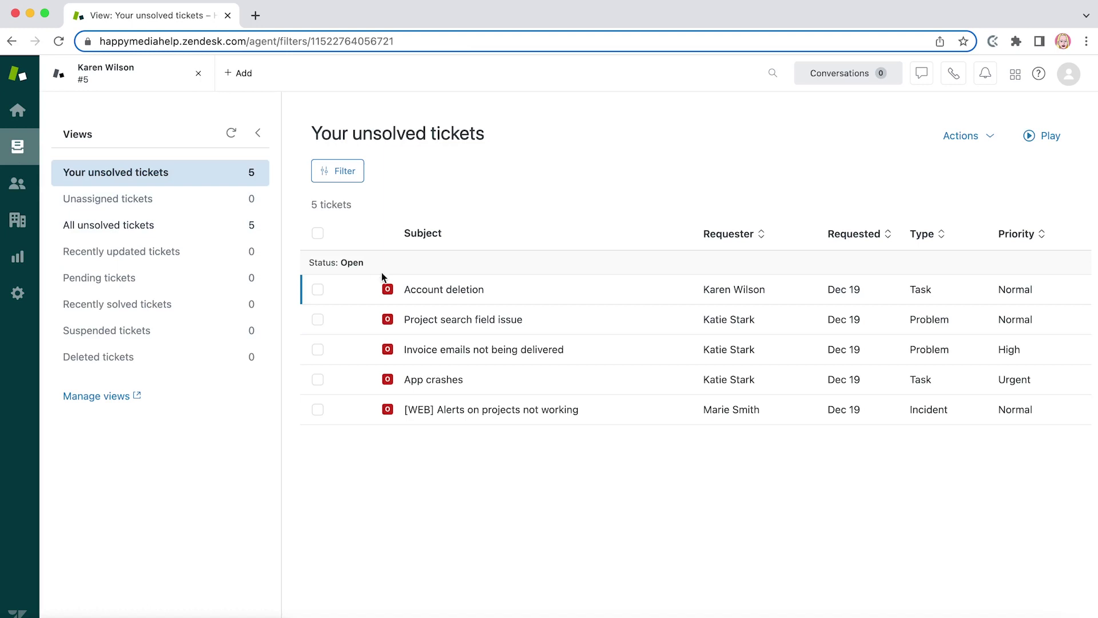
click(450, 297)
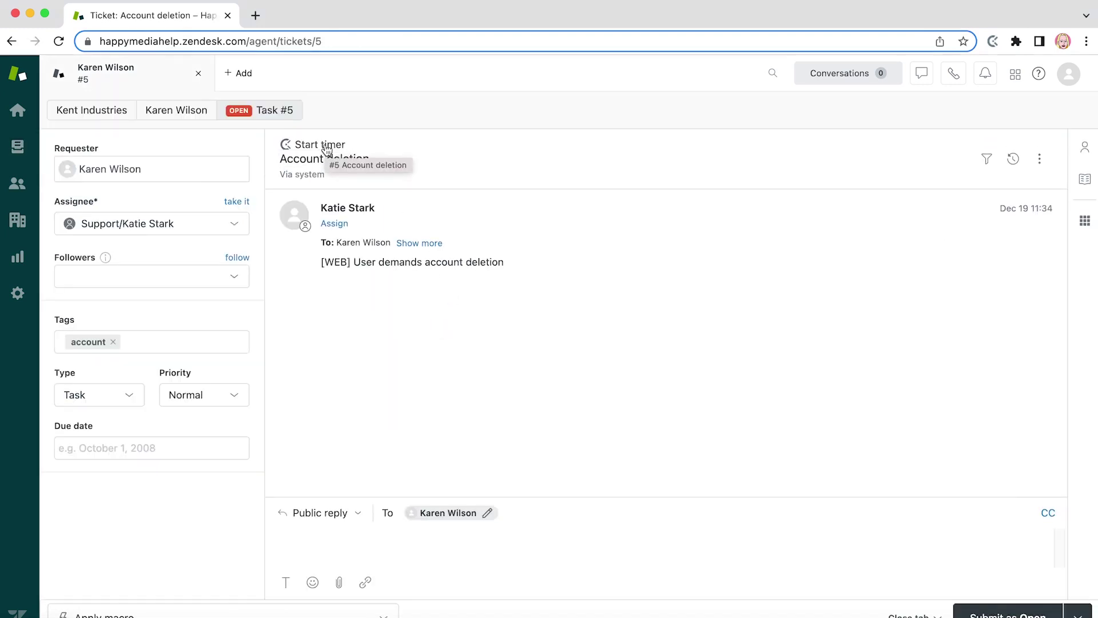
click(326, 146)
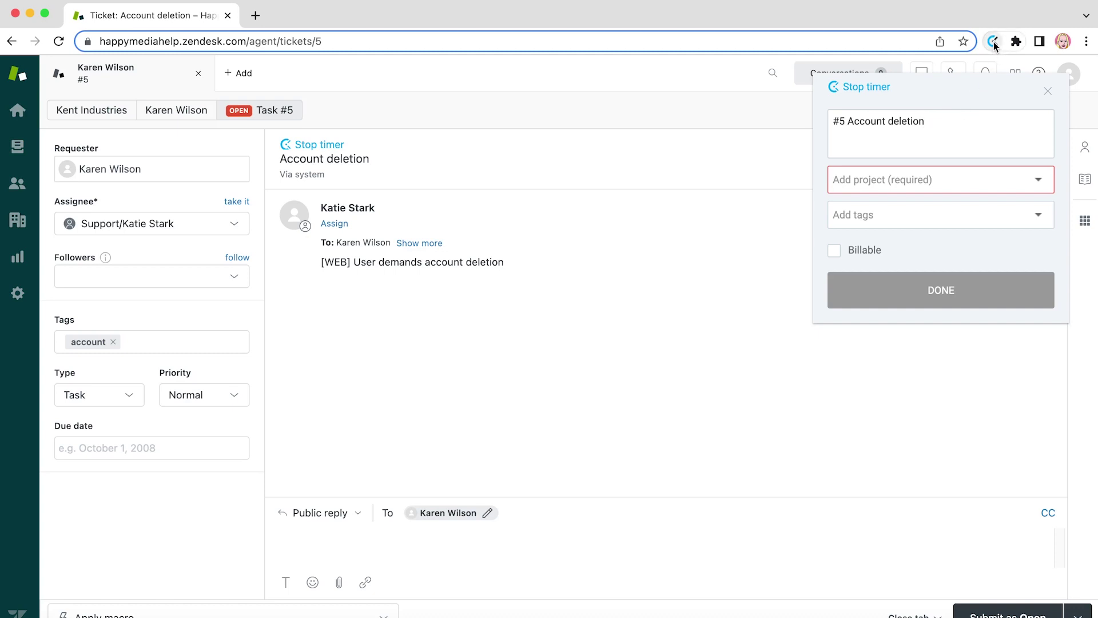
Assign the running #5 Account deletion timer to project new2 with the Task tag and save
click(1040, 183)
click(1039, 215)
click(1040, 218)
click(1038, 180)
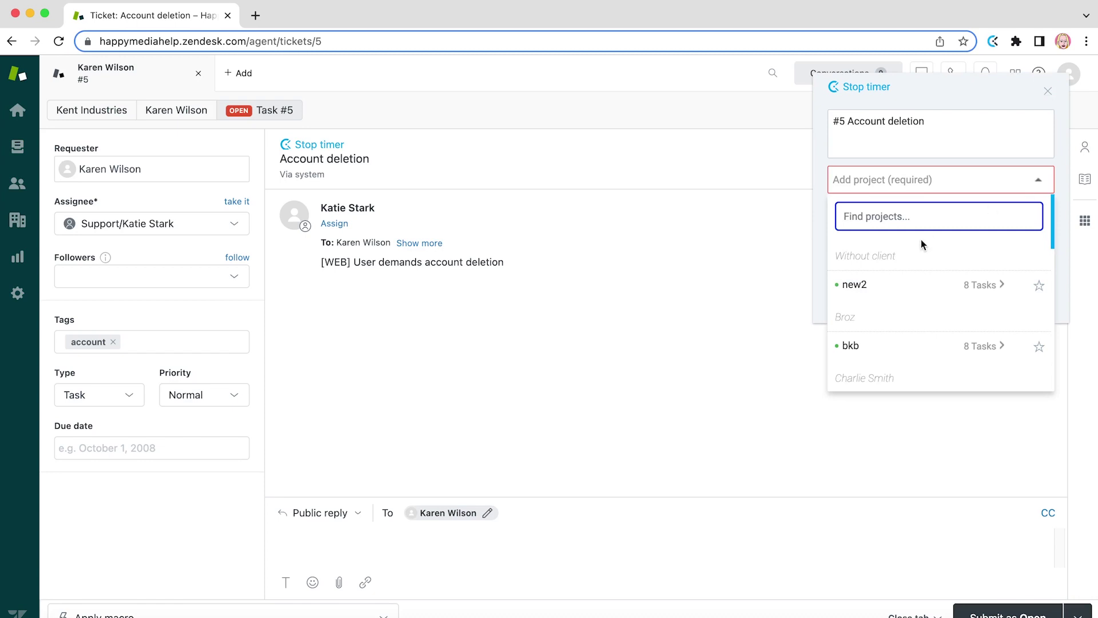
click(872, 280)
click(1038, 215)
text(tas)
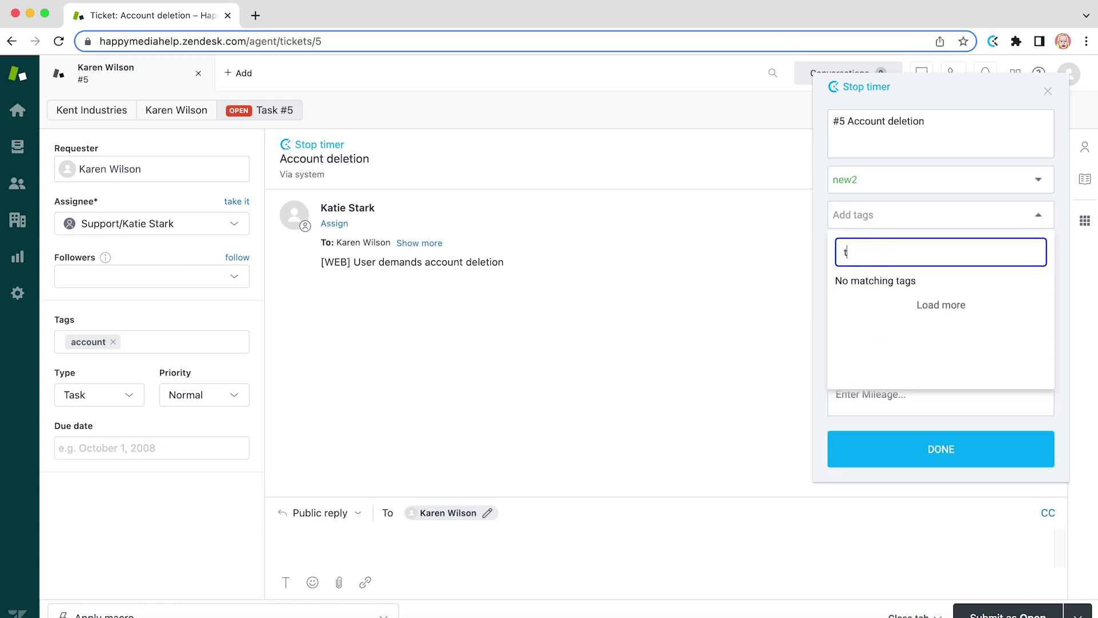
text(k)
click(869, 287)
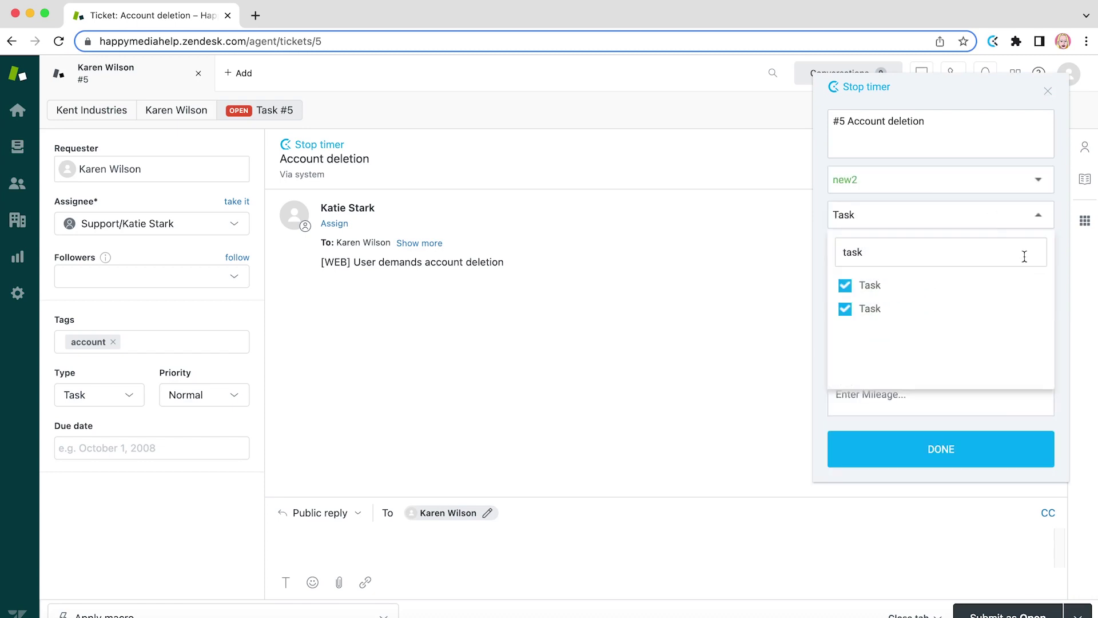
click(1038, 222)
click(943, 445)
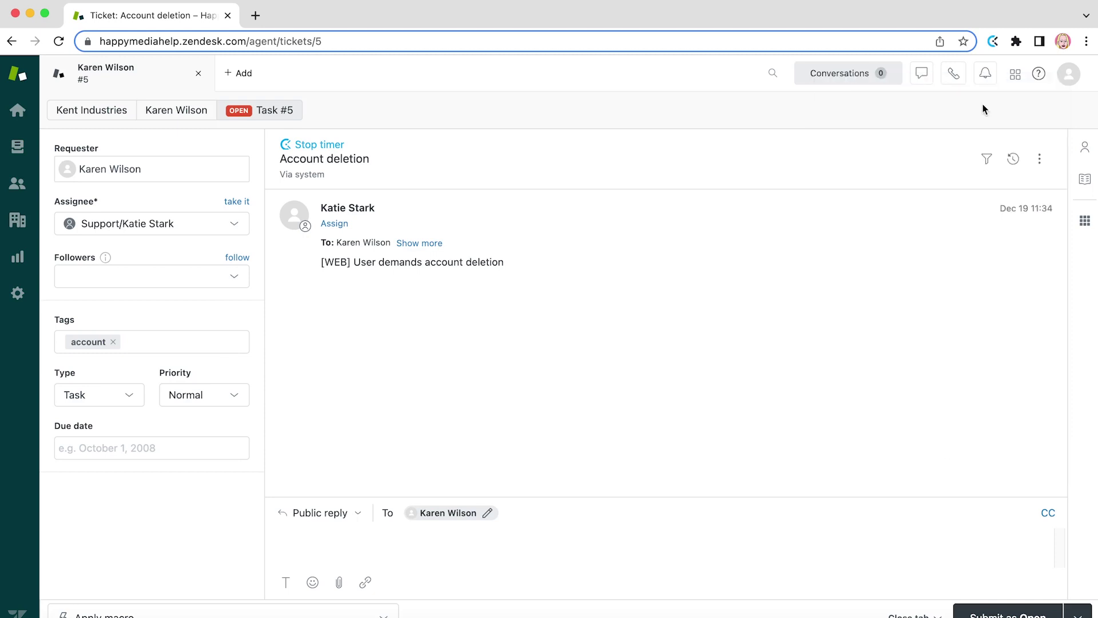
Review the Clockify extension settings from its menu and return to the timer view
click(994, 43)
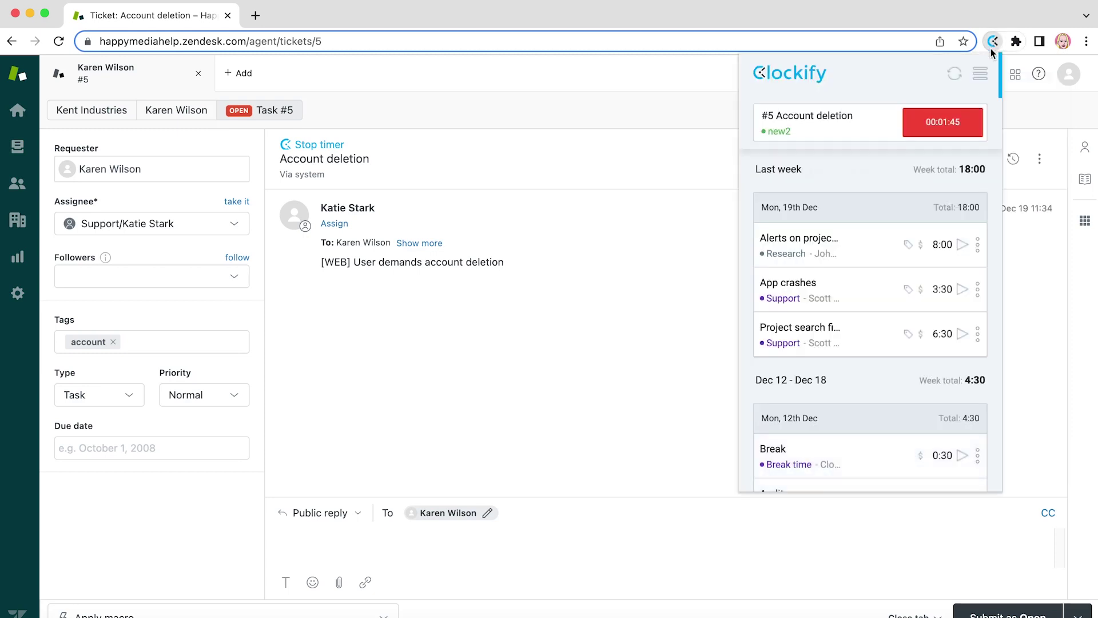
click(985, 80)
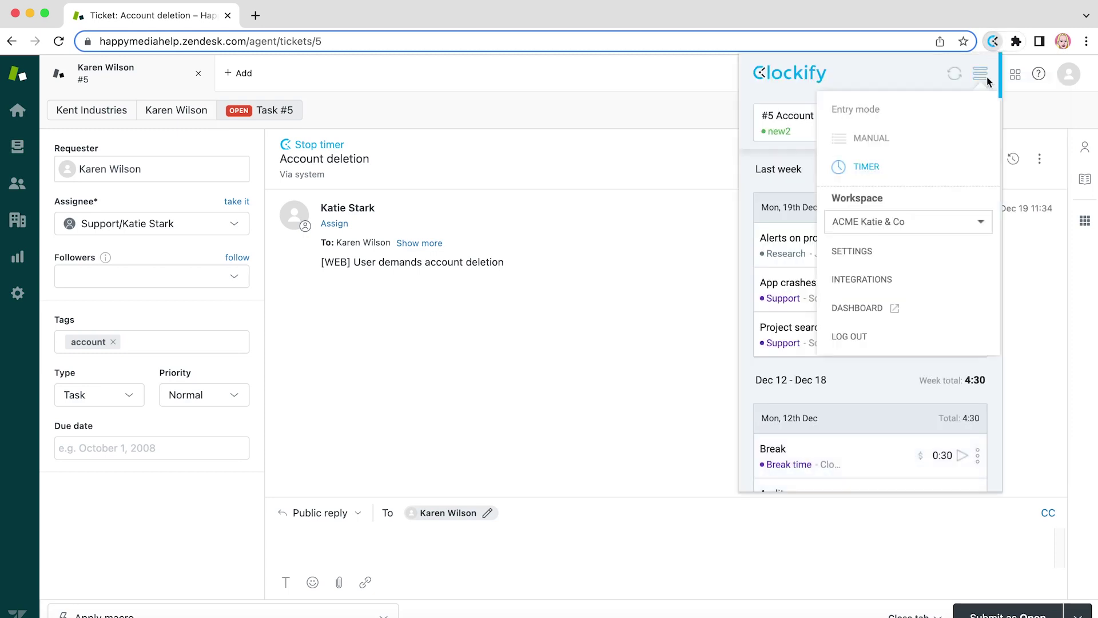
click(874, 247)
scroll(887, 252, down, 2)
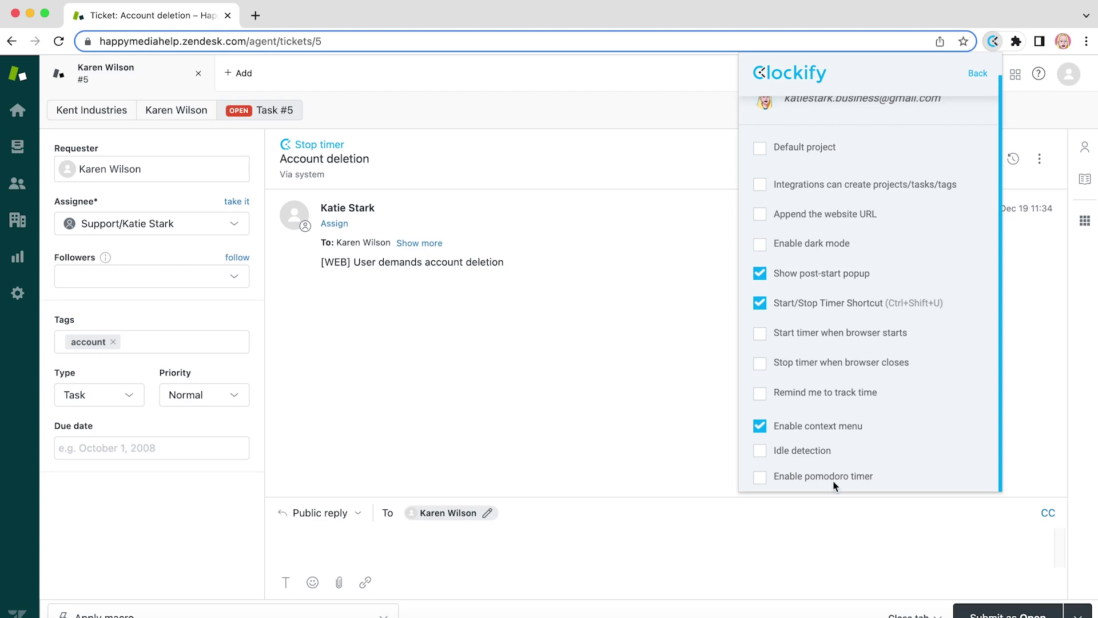
click(979, 74)
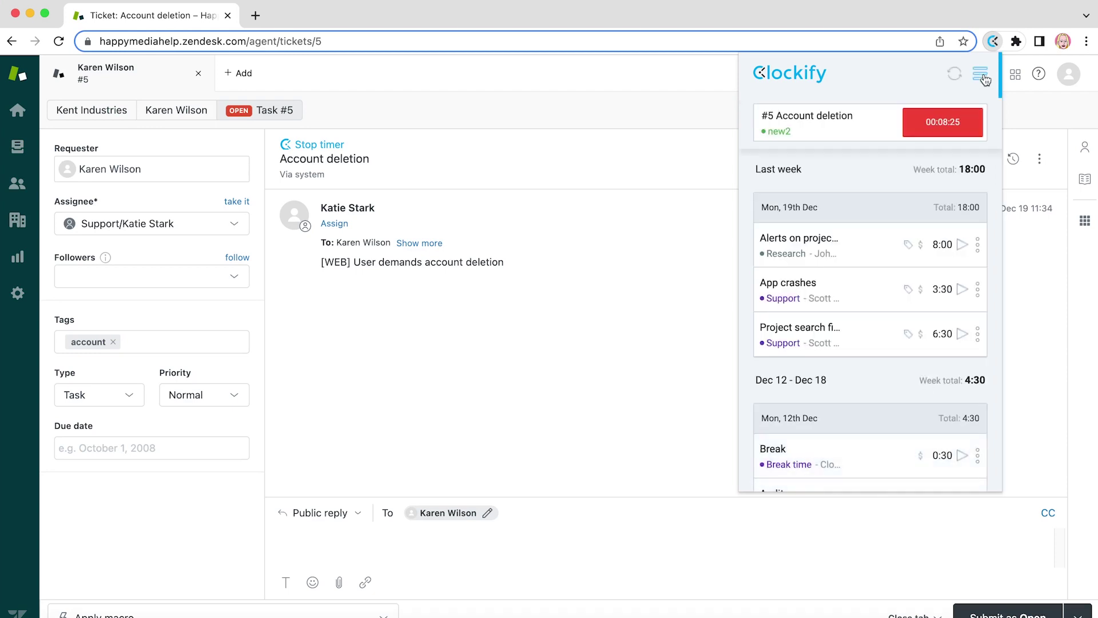
Stop the Account deletion timer, check its entry, and restart it from today's list
click(944, 123)
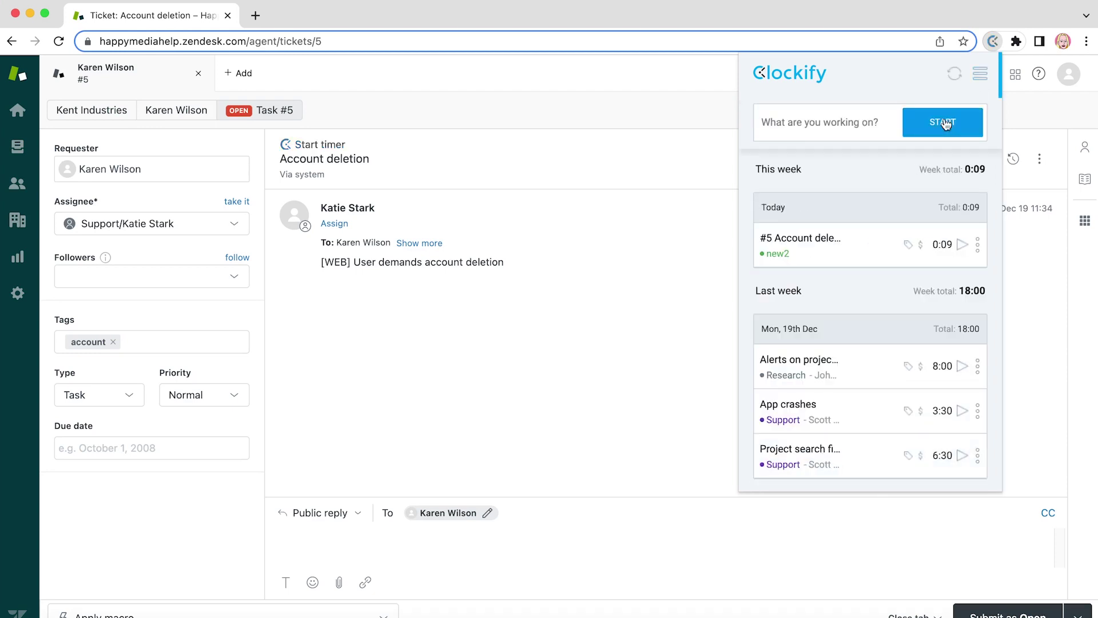
click(868, 247)
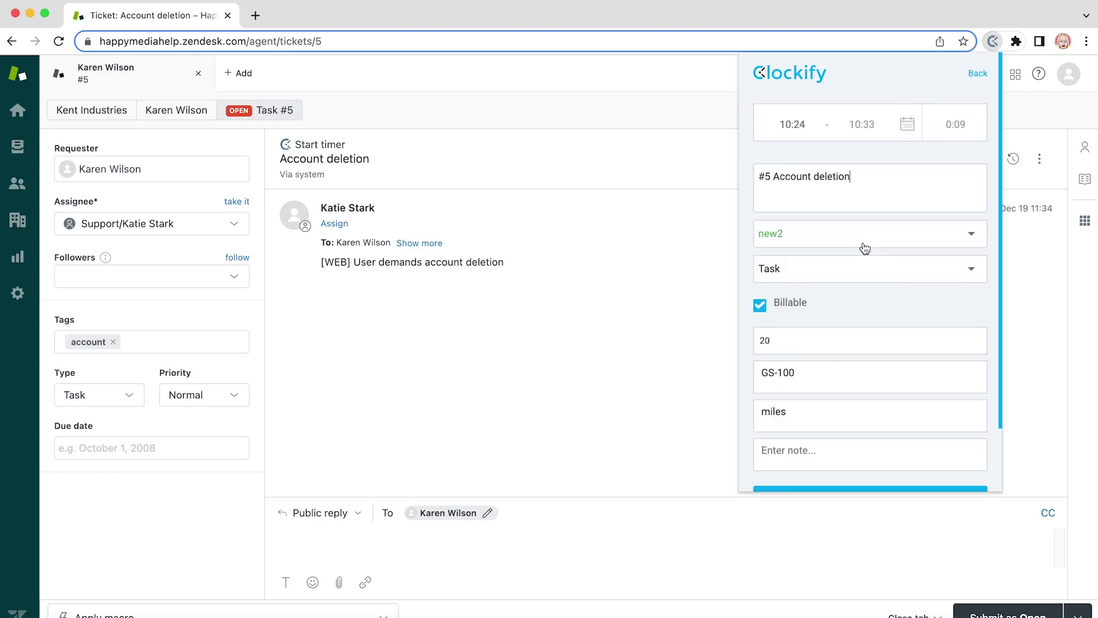
click(978, 74)
click(962, 244)
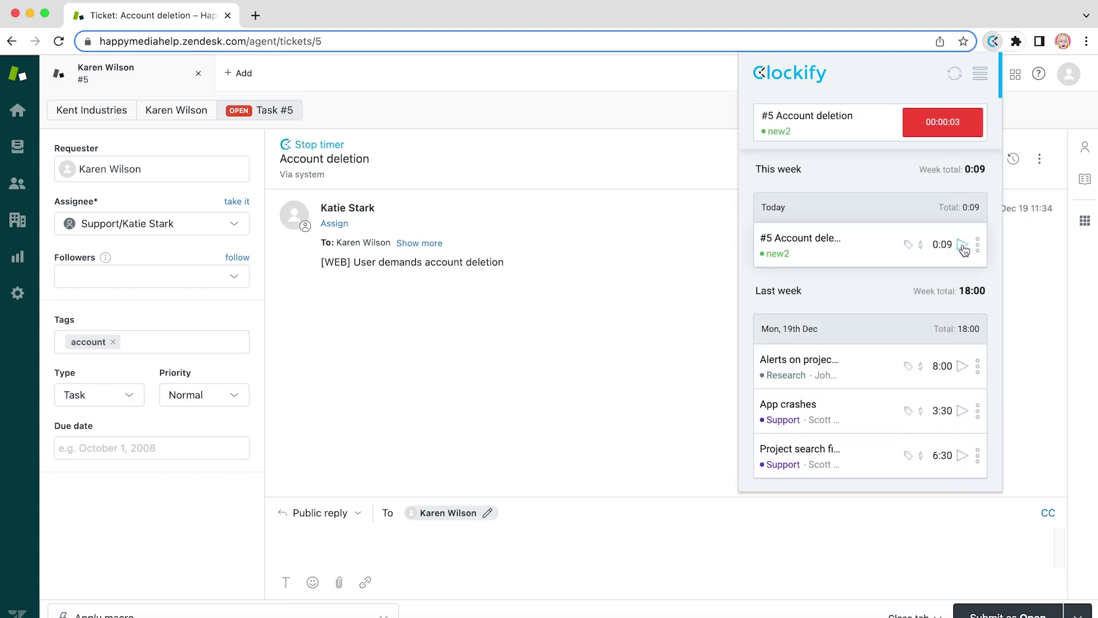
Stop the restarted timer and open the new one-minute Account deletion entry from today's group
click(943, 135)
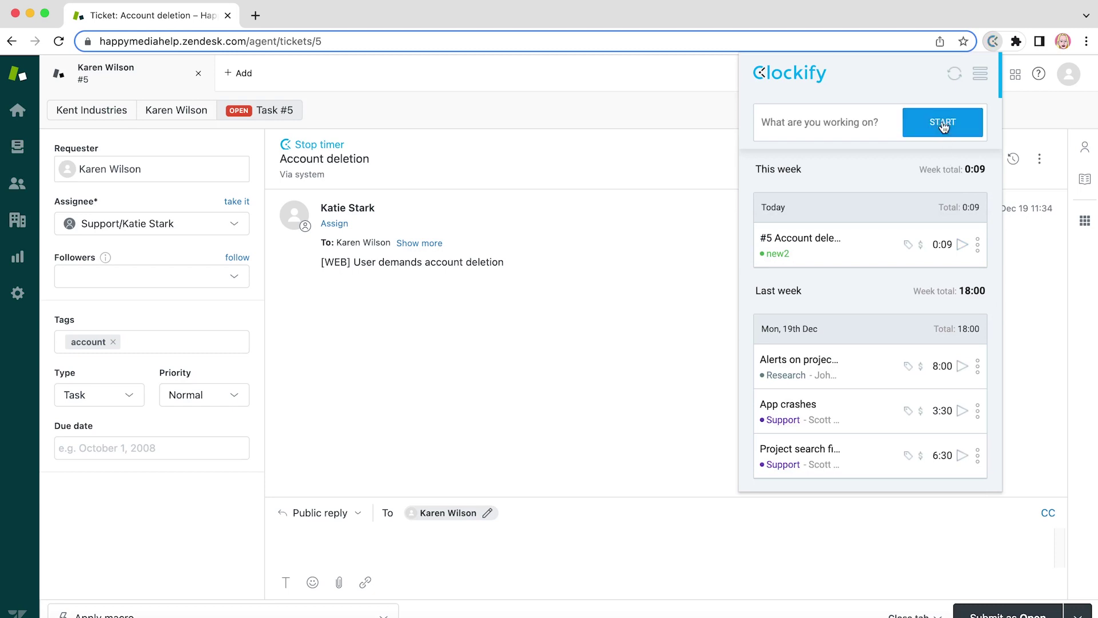
click(768, 246)
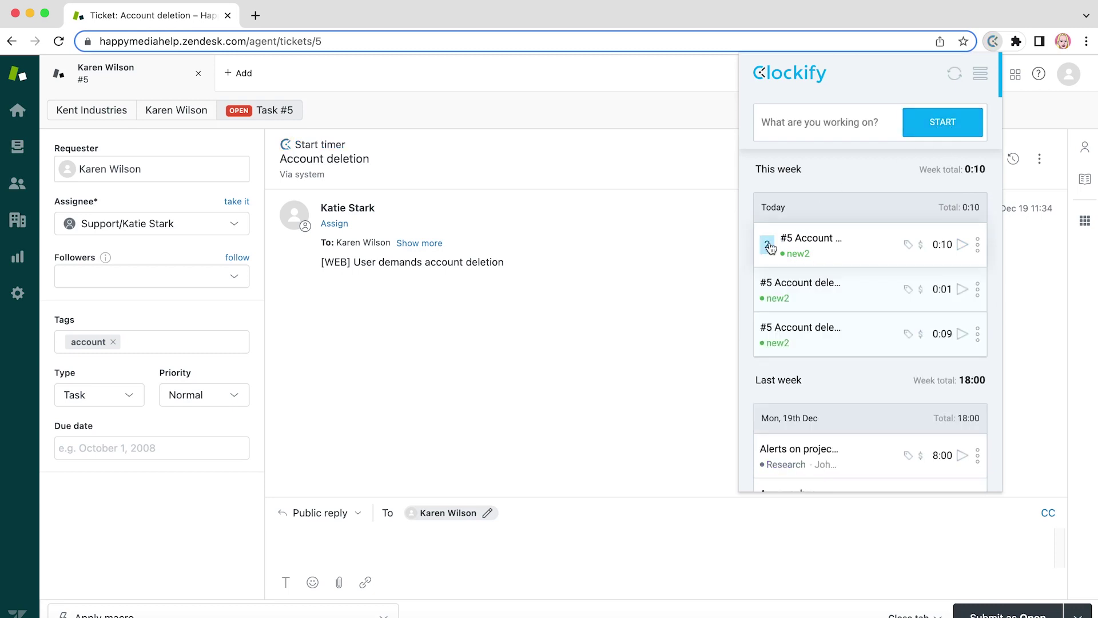
click(807, 287)
Start a timer with description #5 Account deletion from the selected ticket title's context menu
triple_click(832, 177)
right_click(832, 177)
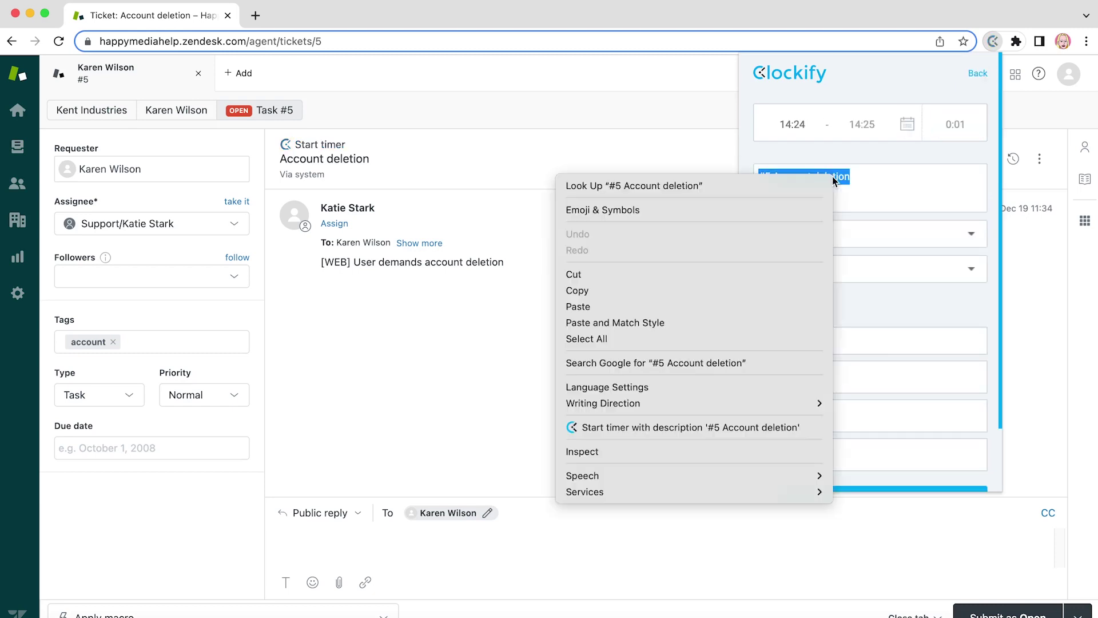
click(769, 426)
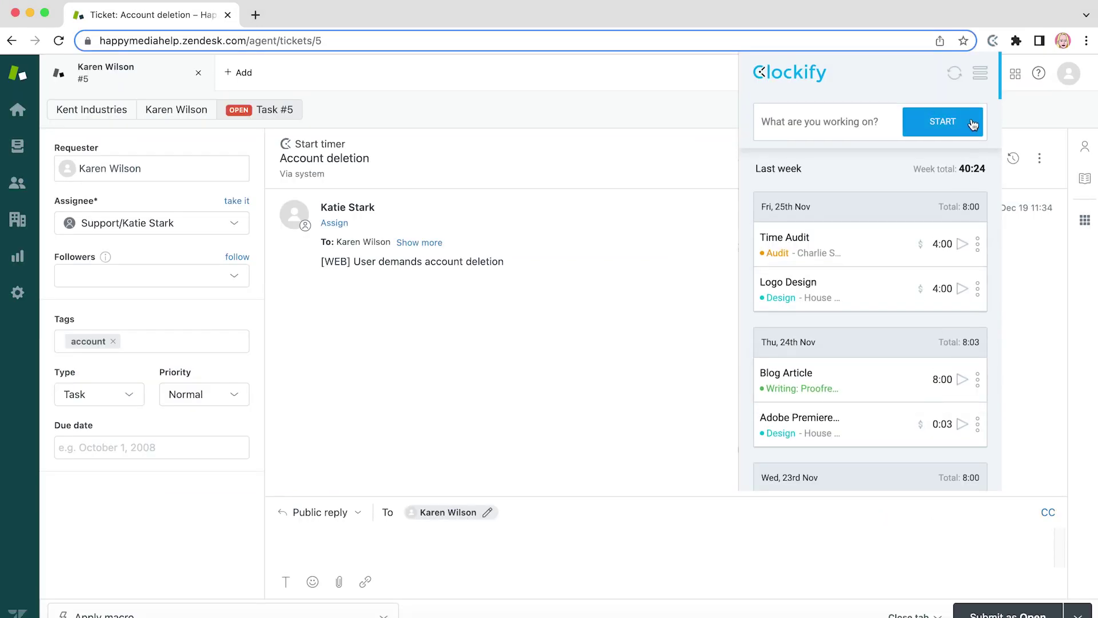
Switch the Clockify extension to manual mode and add a new time entry
click(980, 74)
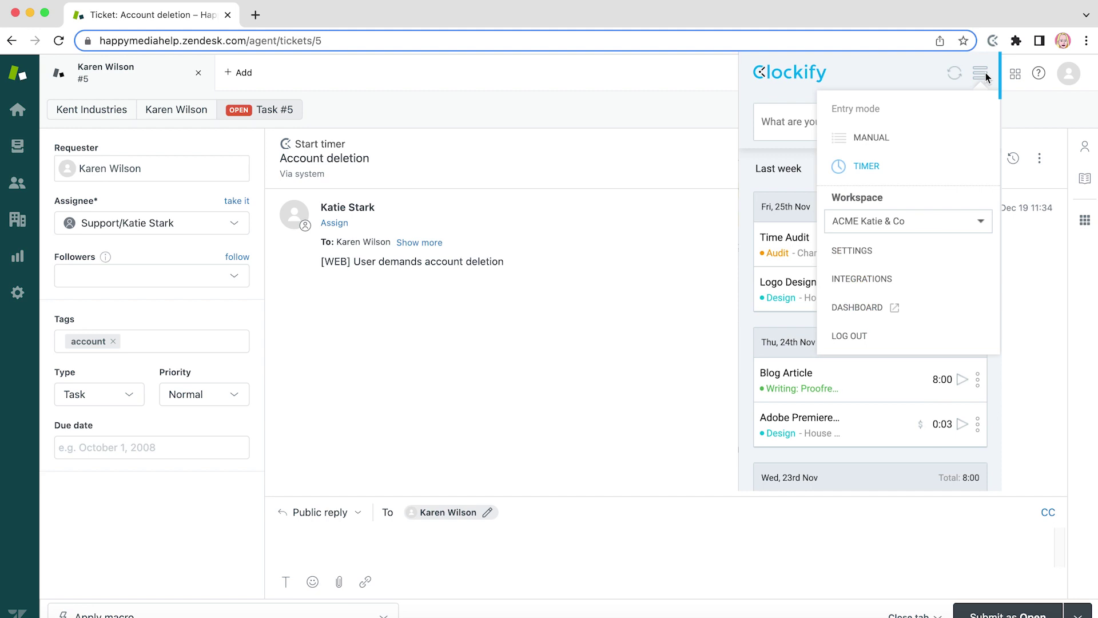
click(884, 140)
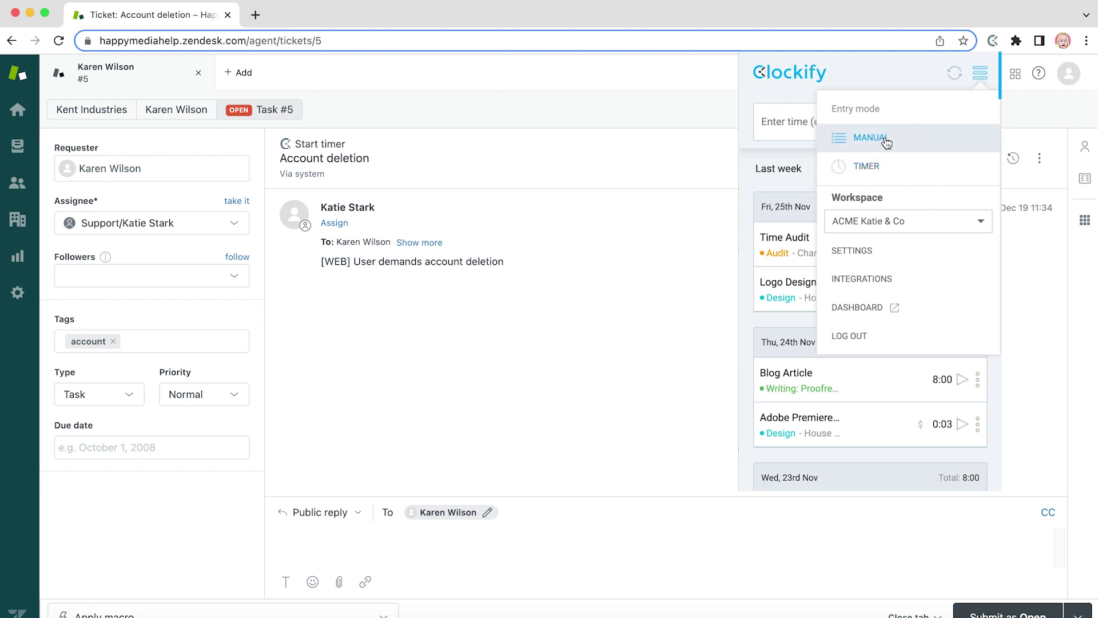
click(891, 81)
click(949, 122)
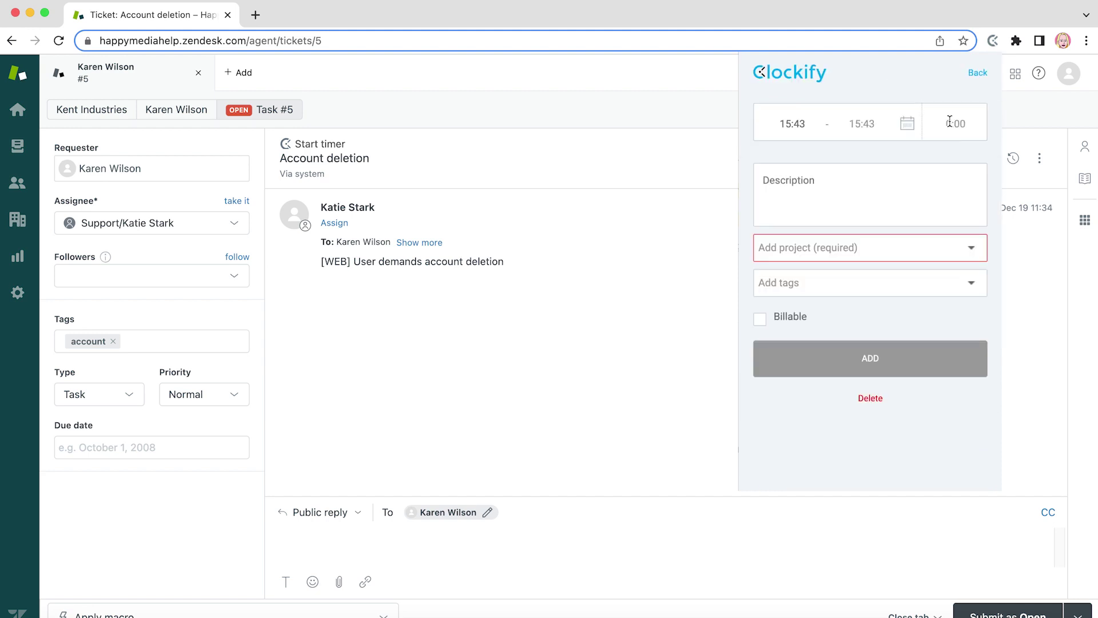
click(807, 124)
text(0900)
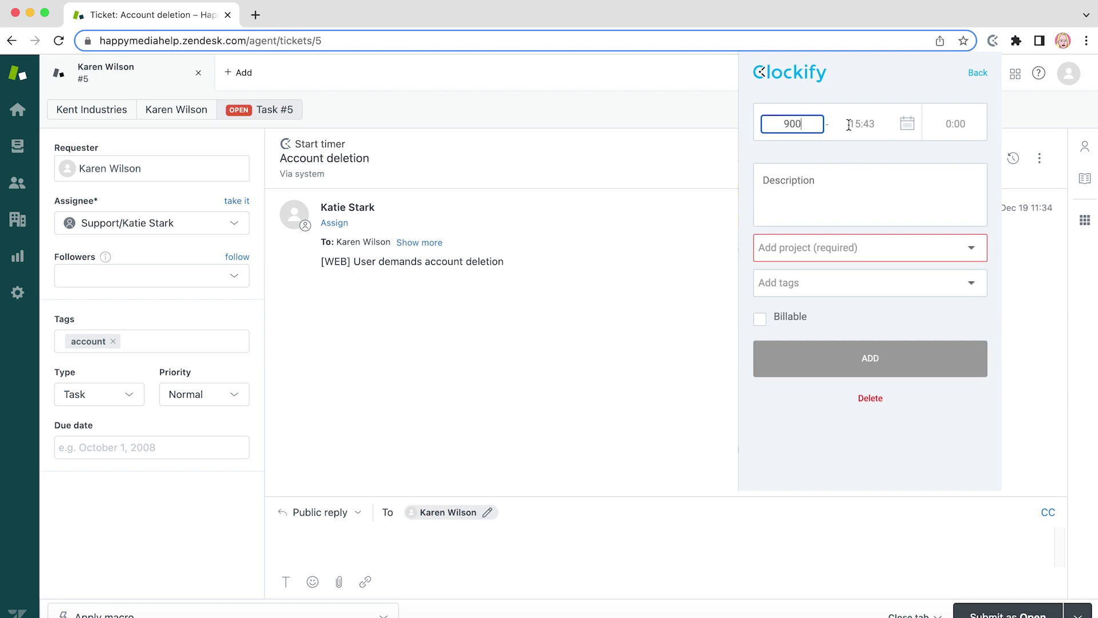
key(Tab)
text(1200)
click(845, 199)
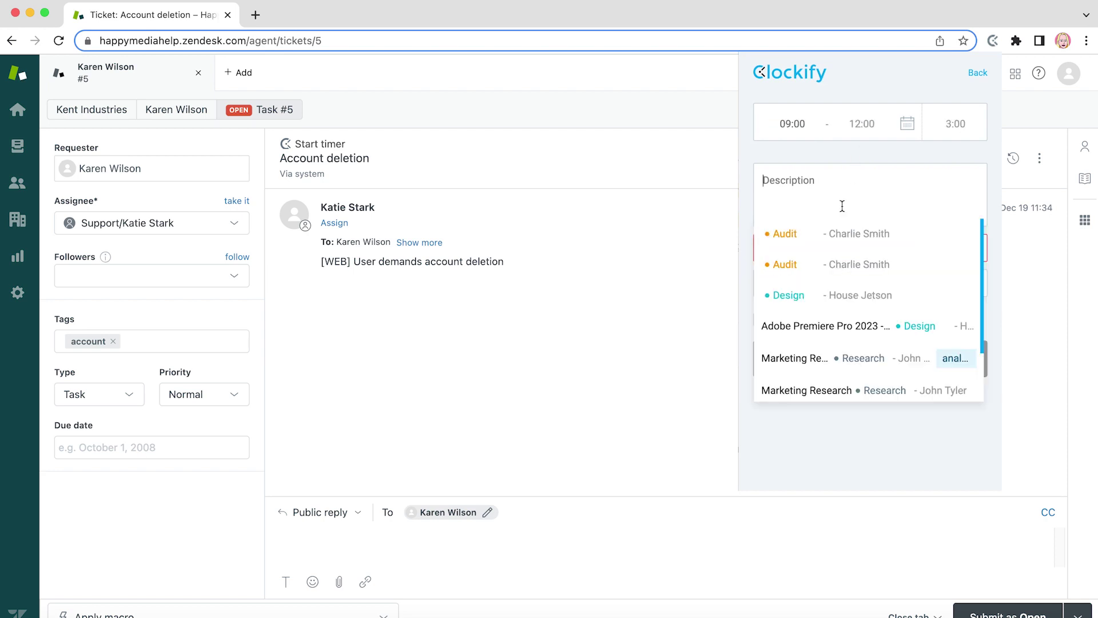
click(853, 240)
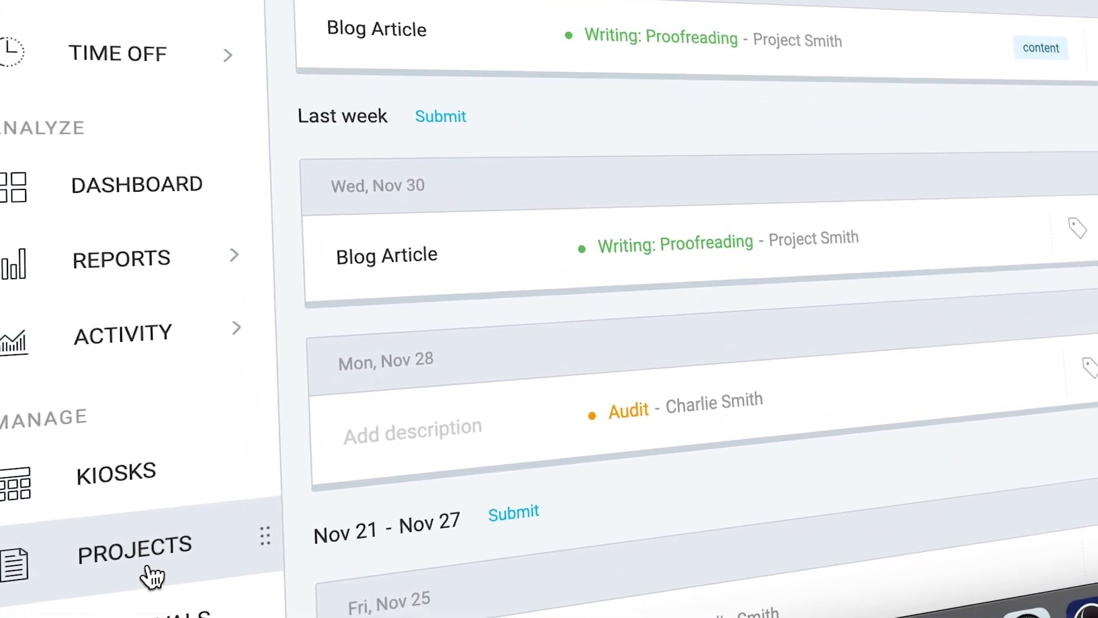
View the projects list and workspace billable rate, then bring up the Nov 14-20 Summary report
click(151, 575)
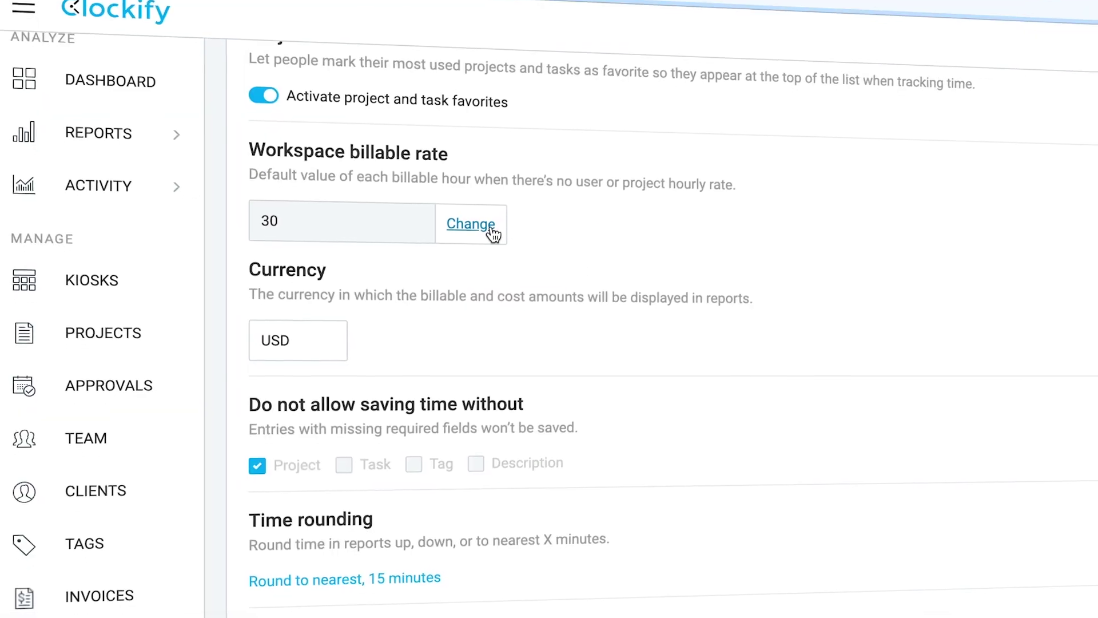
click(472, 225)
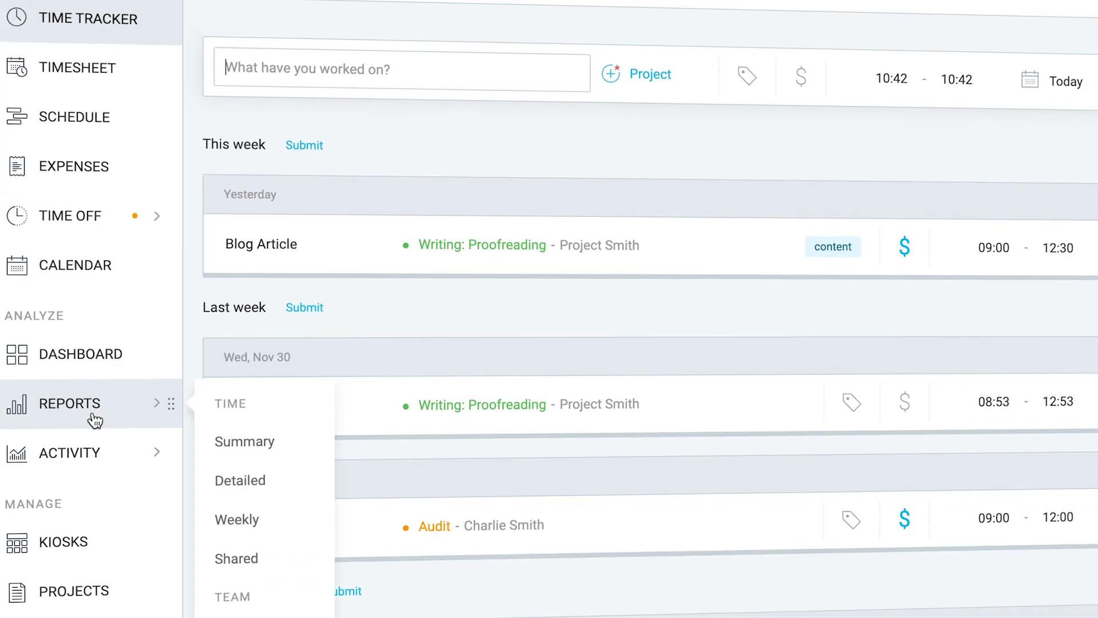
click(81, 404)
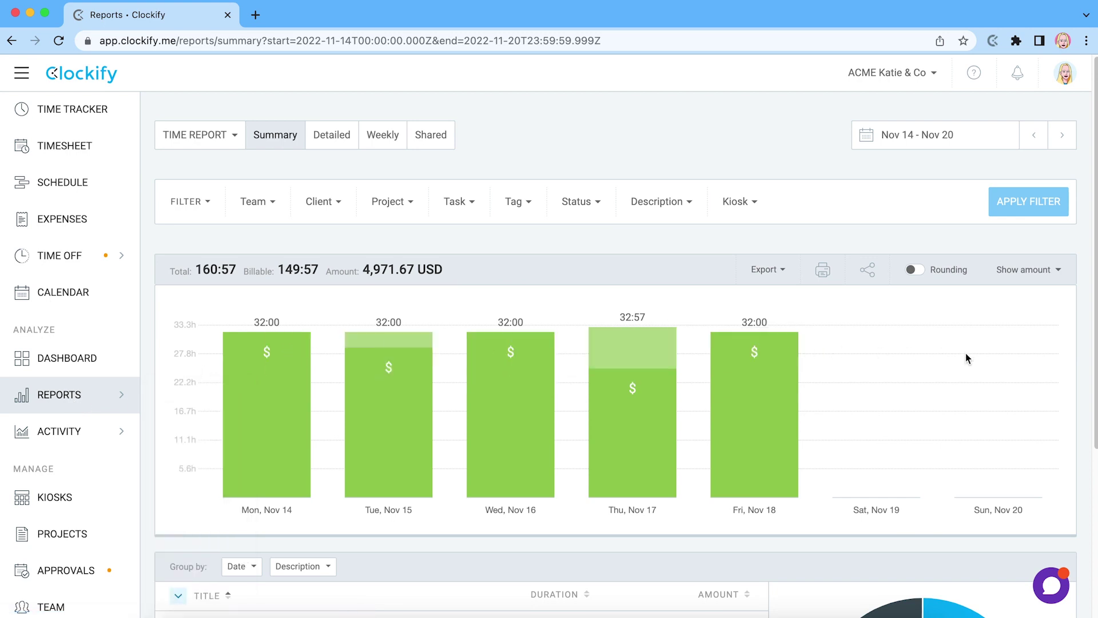
Set the report range to Nov 7 - Nov 20 and group the table by User
click(869, 142)
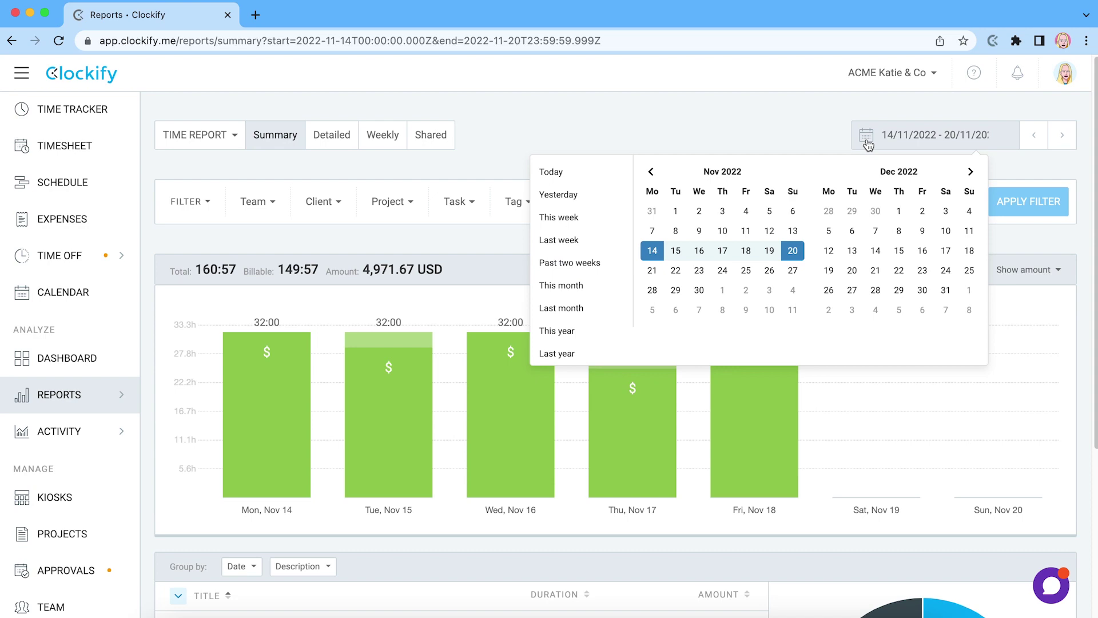
click(653, 230)
click(795, 251)
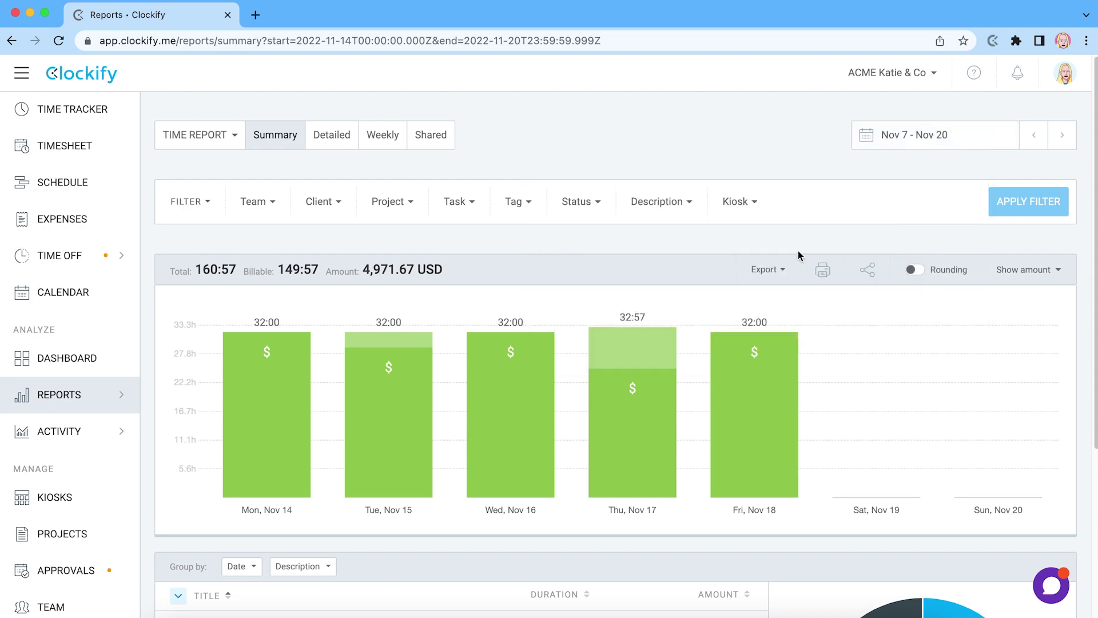
scroll(417, 258, down, 5)
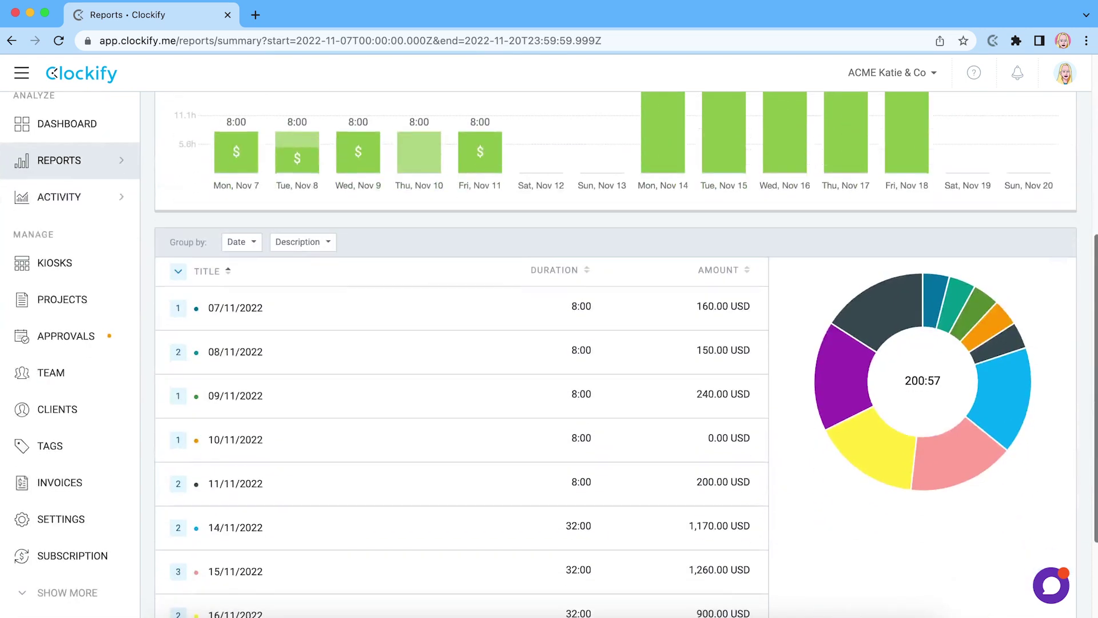
click(243, 203)
click(246, 293)
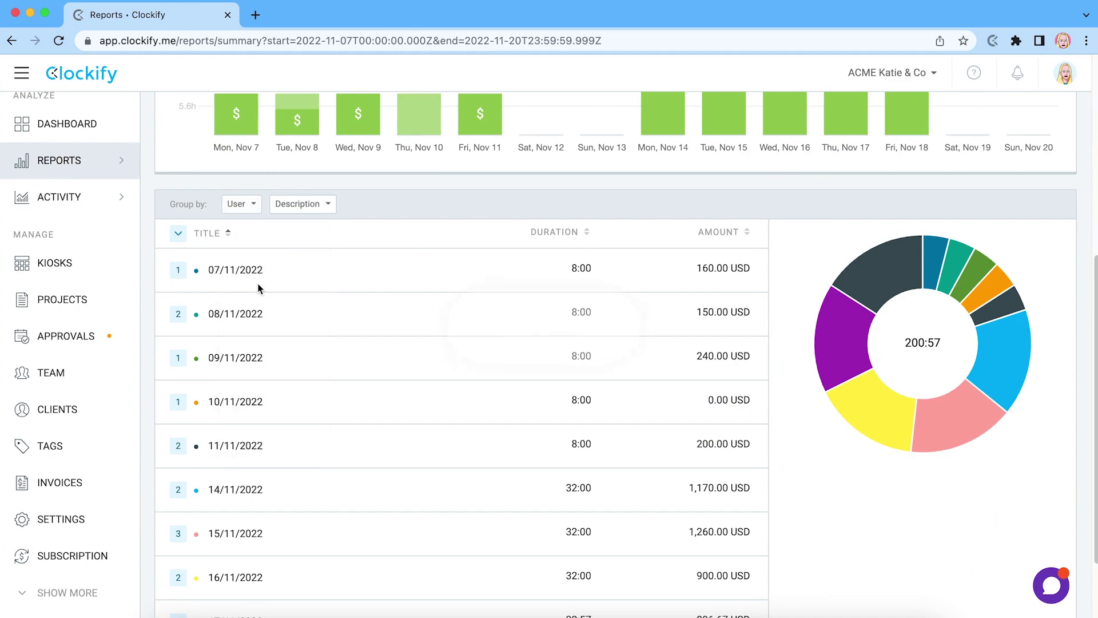
scroll(1095, 243, up, 2)
scroll(1095, 243, up, 3)
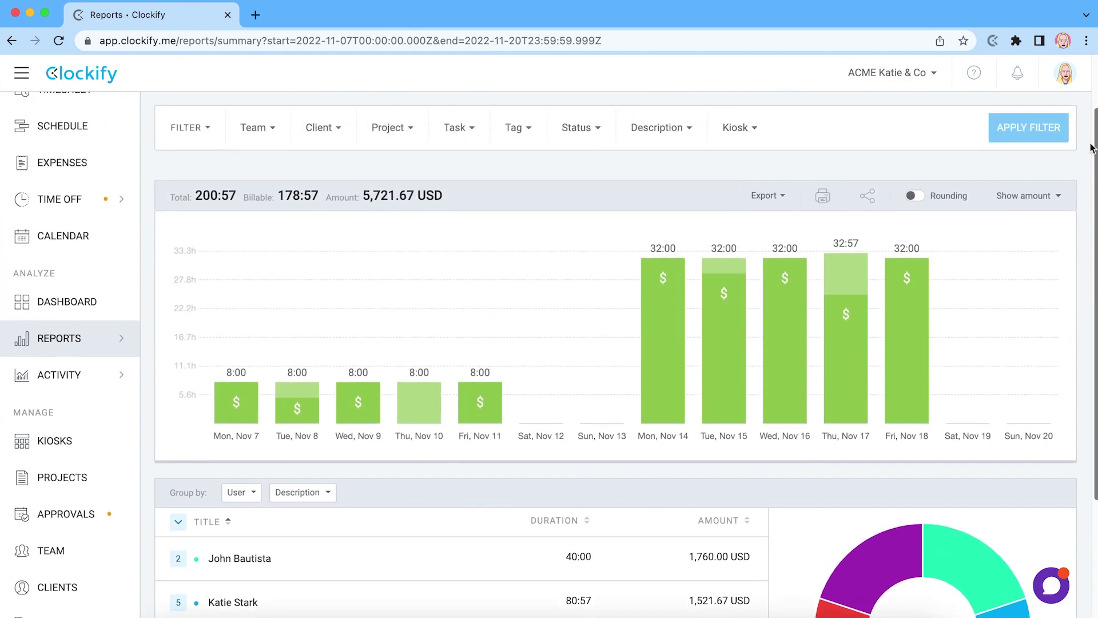
Review the report's export and share options, then go to the Team members page
click(782, 248)
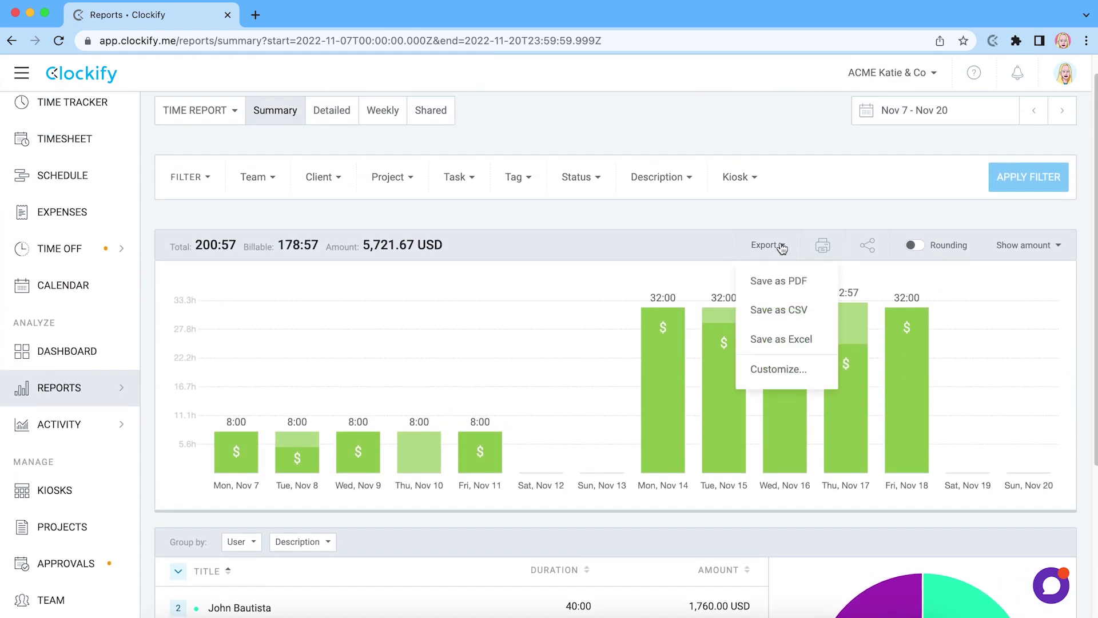
click(870, 246)
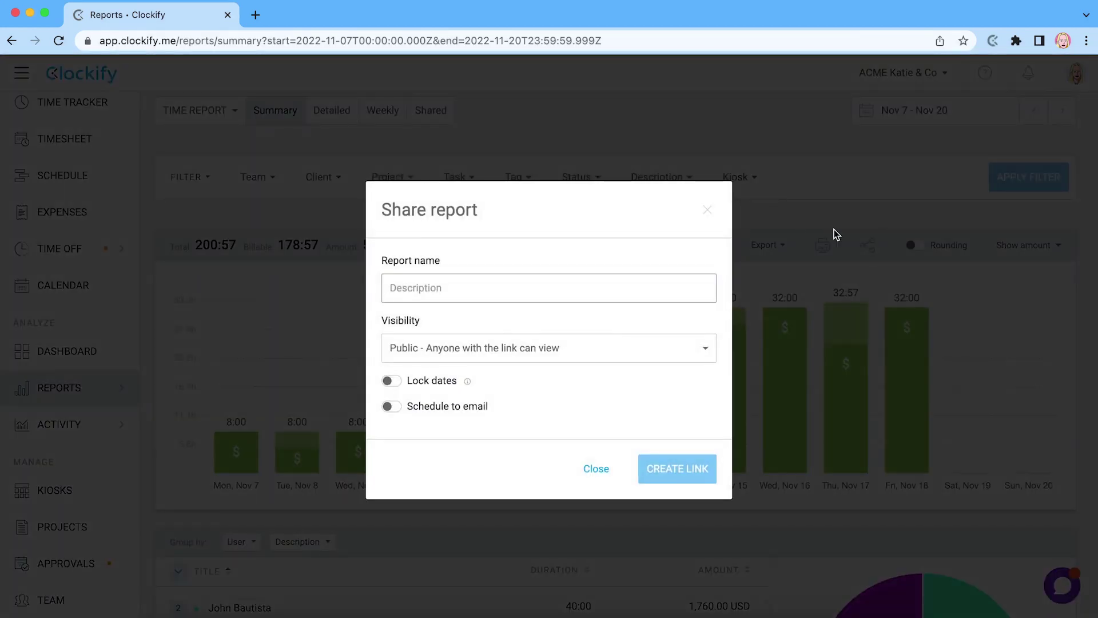
click(711, 211)
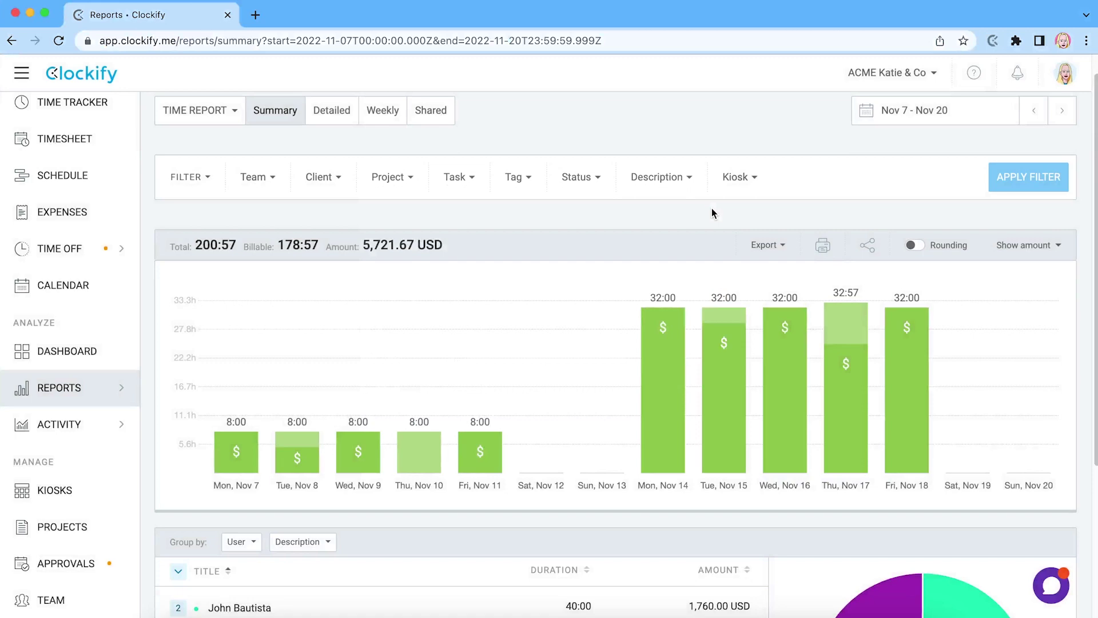
click(50, 602)
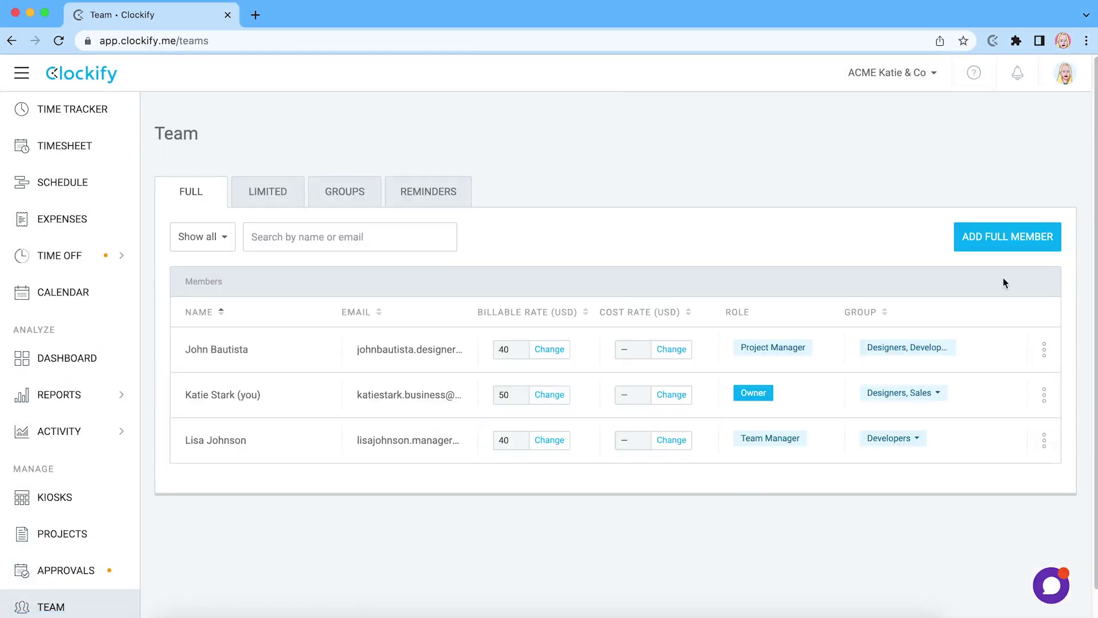
click(1002, 243)
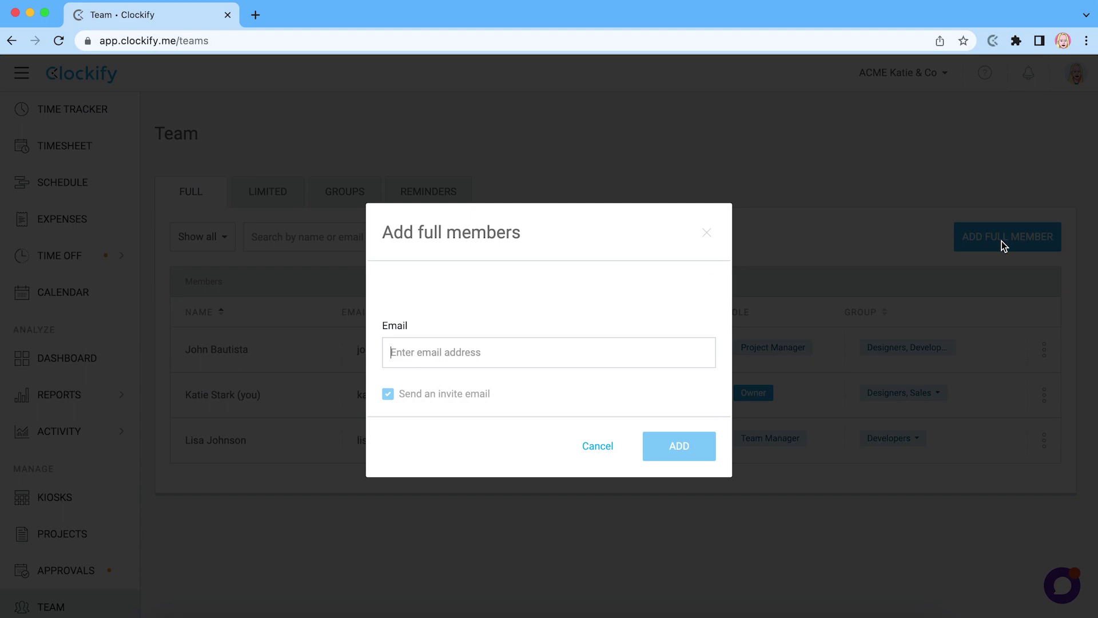
click(1002, 242)
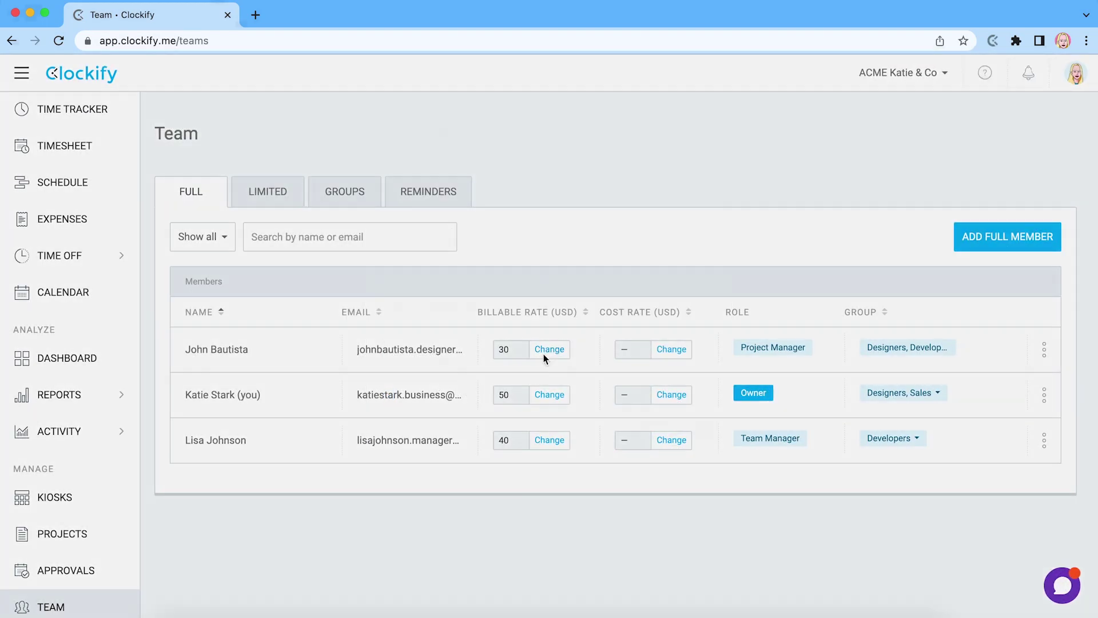
click(544, 354)
text(40)
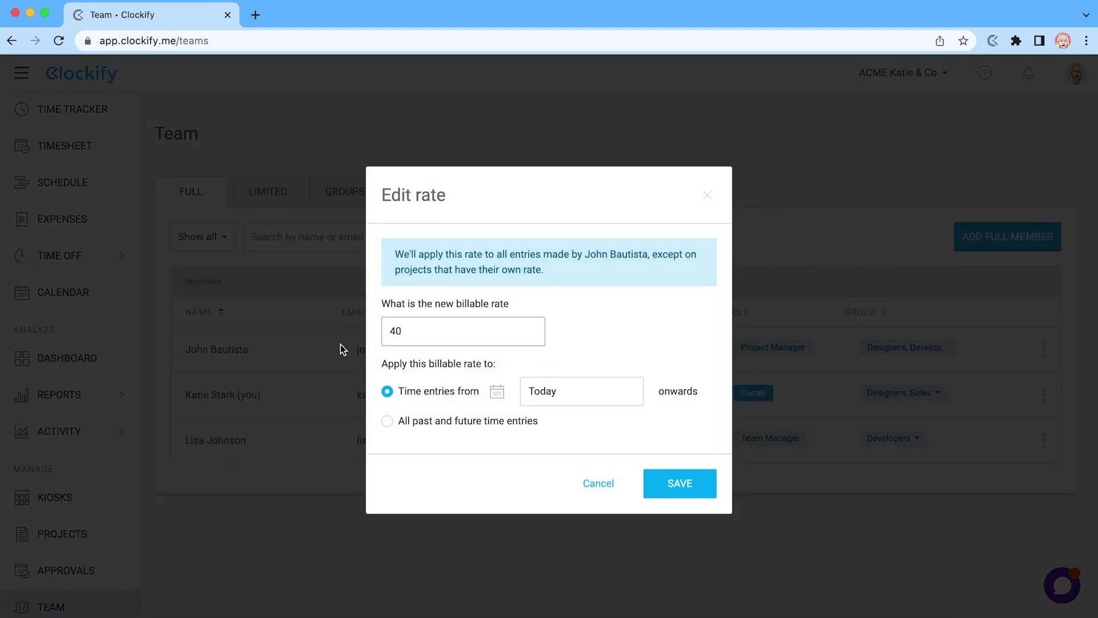
click(659, 487)
click(61, 397)
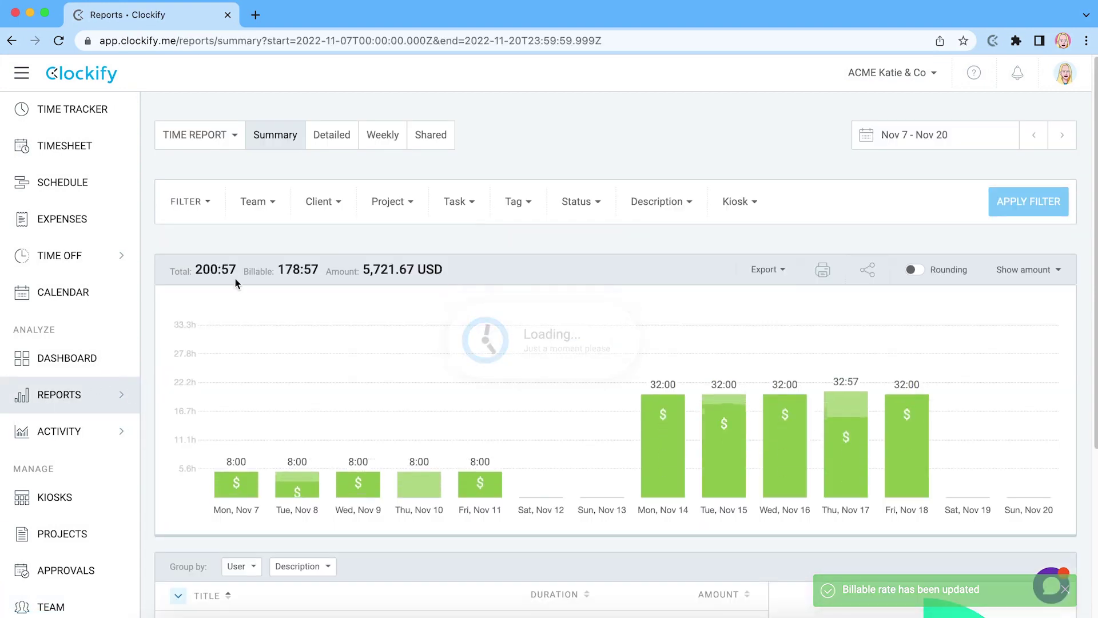
Switch to the Detailed report and filter it by Status to Non-billable entries
click(348, 137)
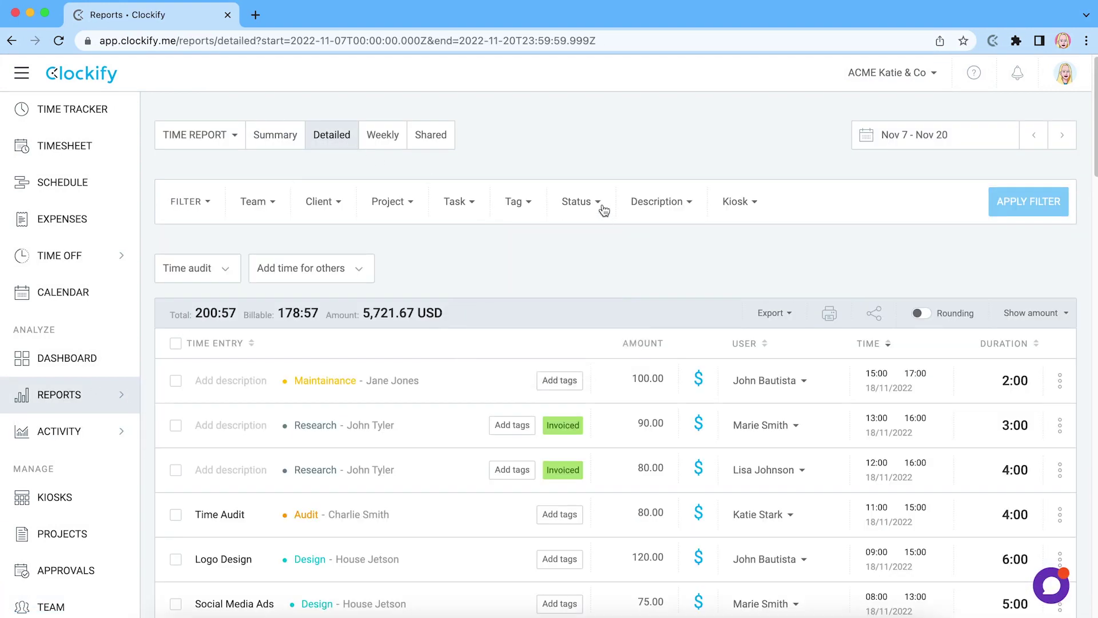
click(601, 210)
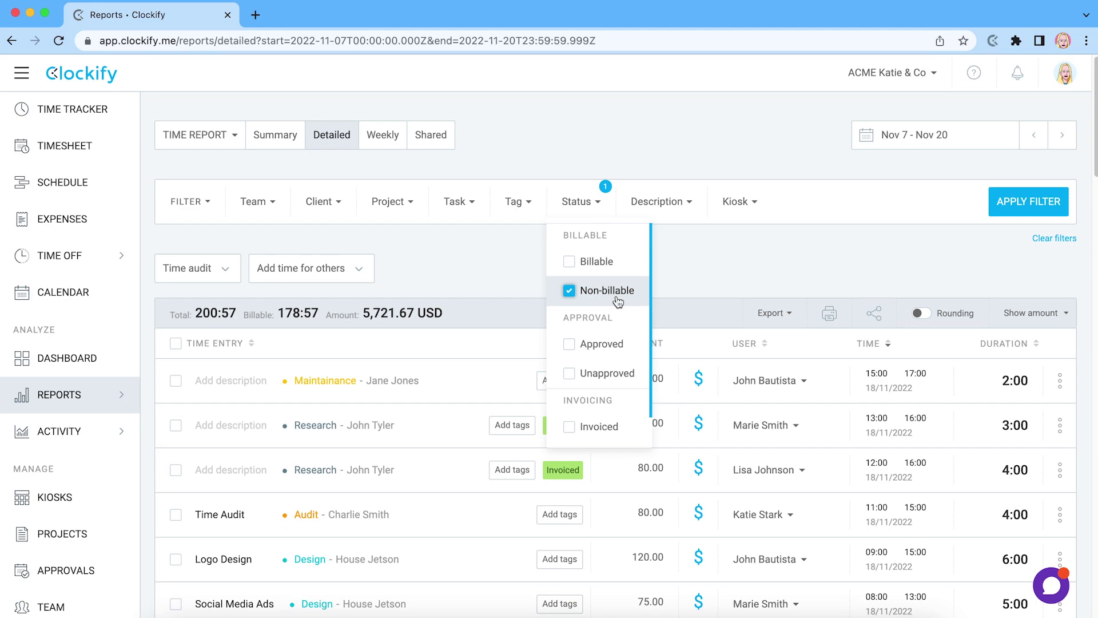
click(1029, 204)
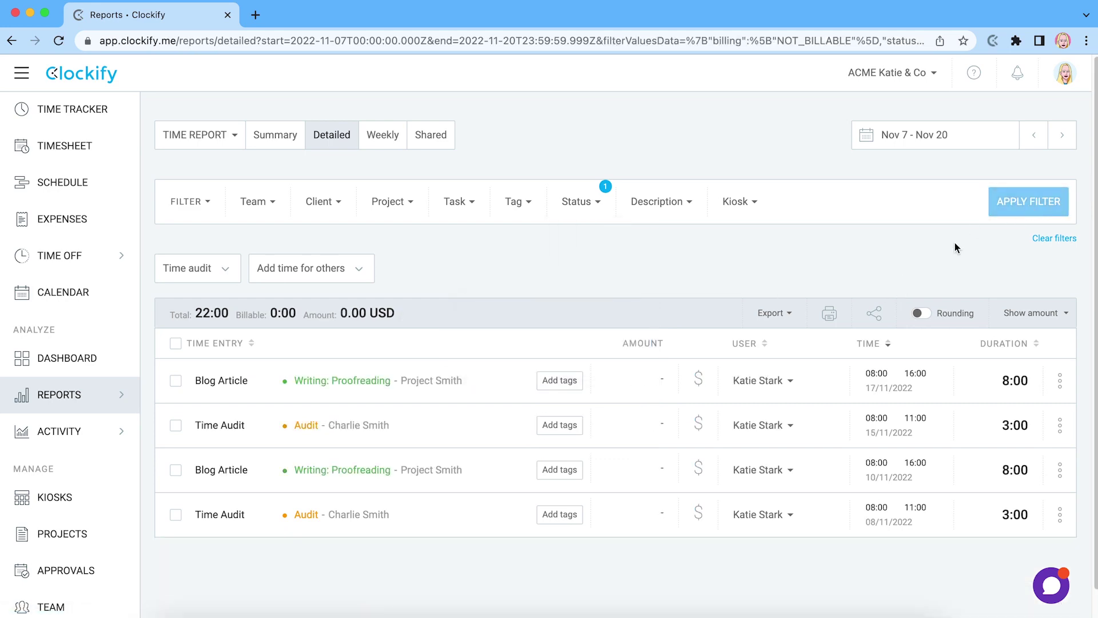